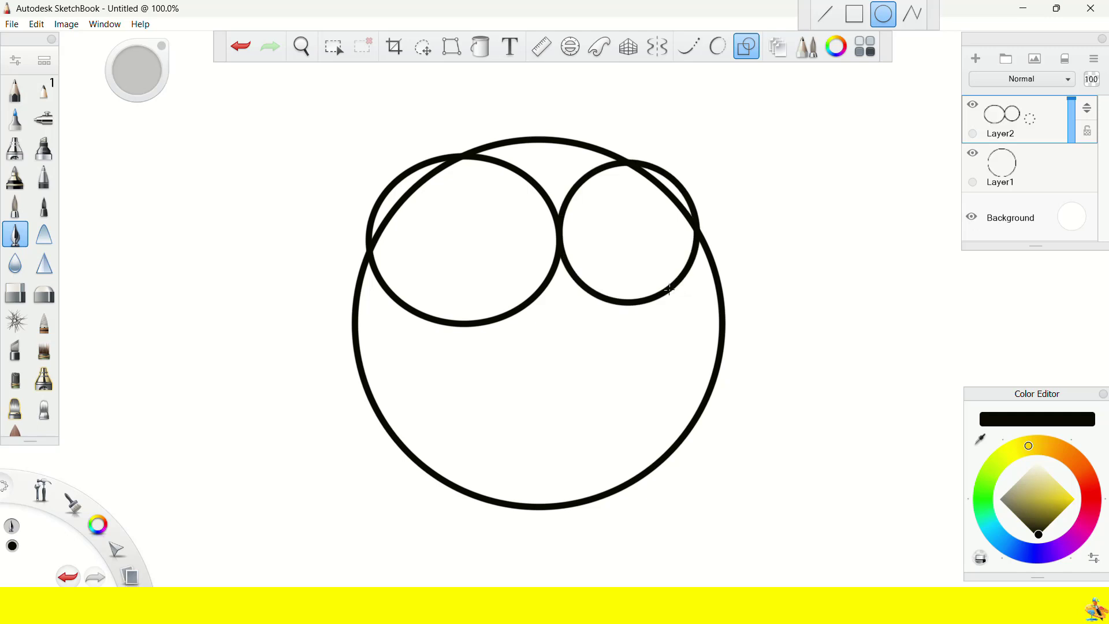
Step: Erase the parts of the face circle on Layer1 that cross inside the two eye circles
left_click(1016, 165)
left_click(15, 294)
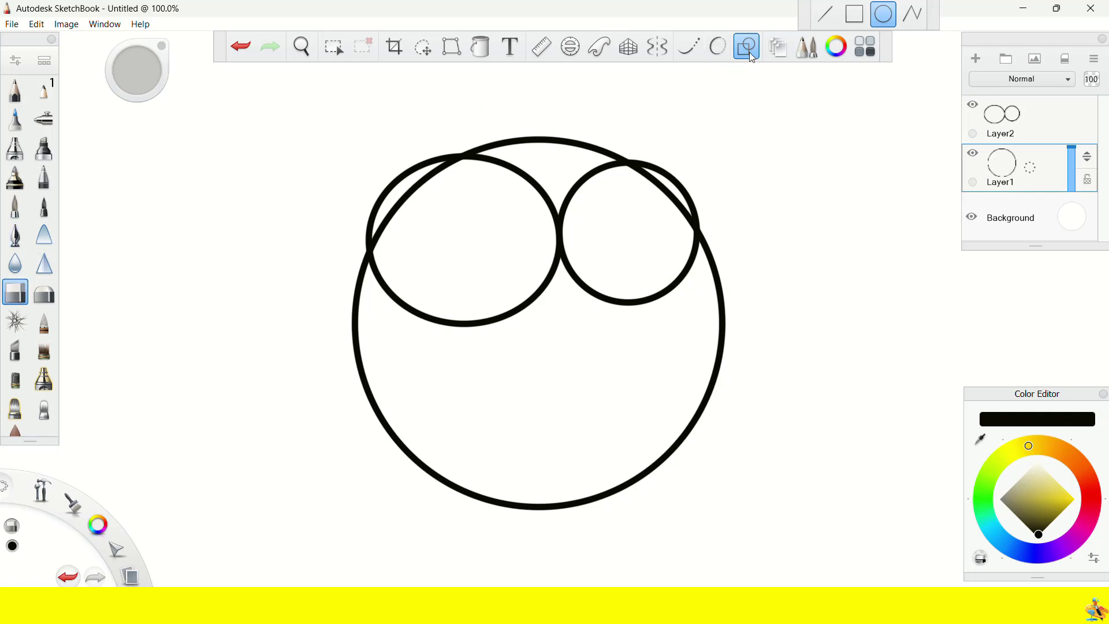
mouse_move(418, 188)
left_mouse_down()
mouse_move(460, 171)
mouse_move(387, 237)
left_mouse_up()
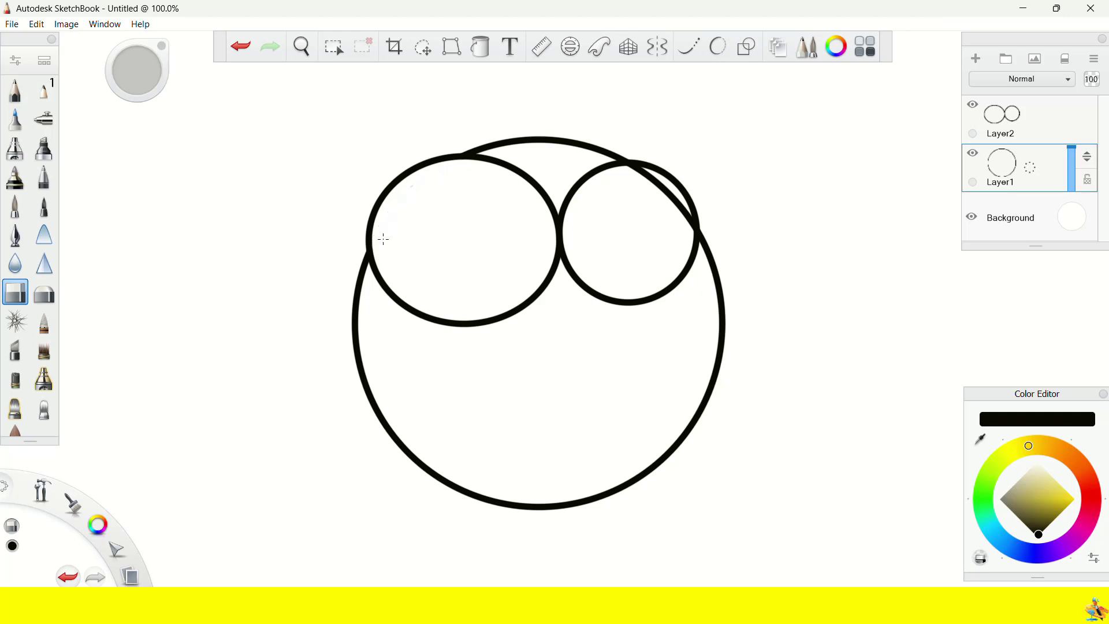
mouse_move(627, 172)
left_mouse_down()
mouse_move(670, 198)
mouse_move(682, 226)
left_mouse_up()
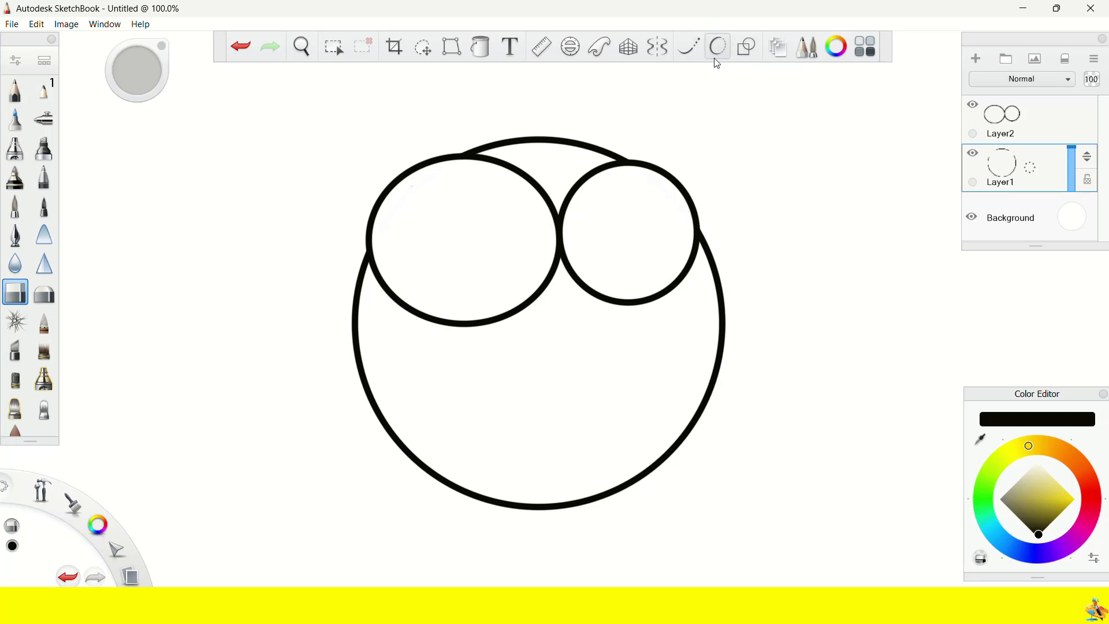
Step: Draw an open smiling mouth with a cheek crease and two tongue arcs, using the ink pen with steady stroke
left_click(685, 53)
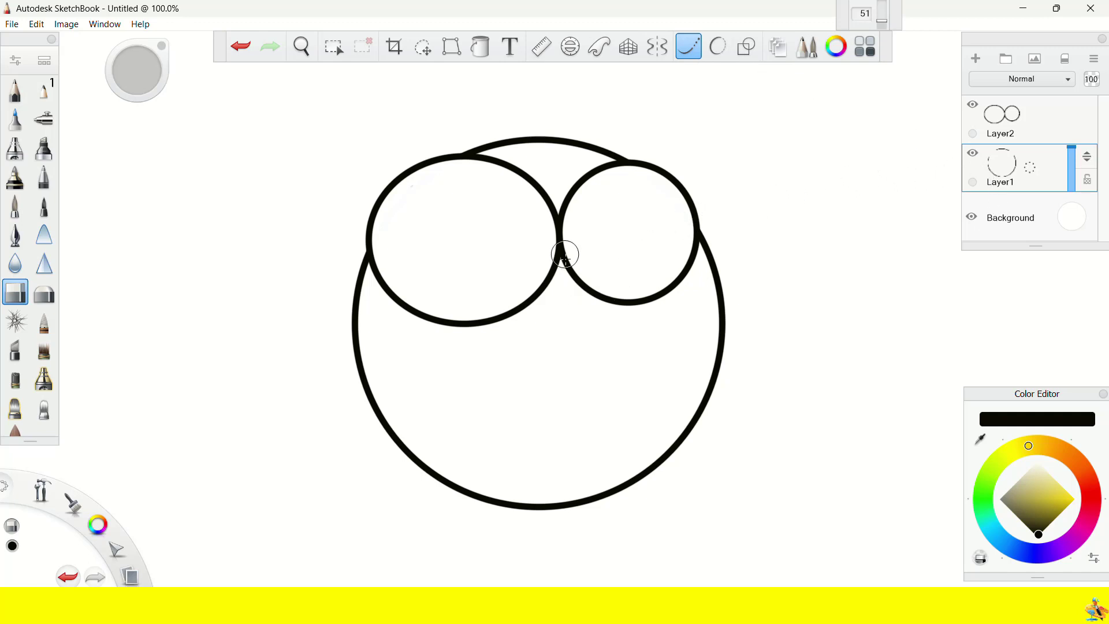
left_click(15, 235)
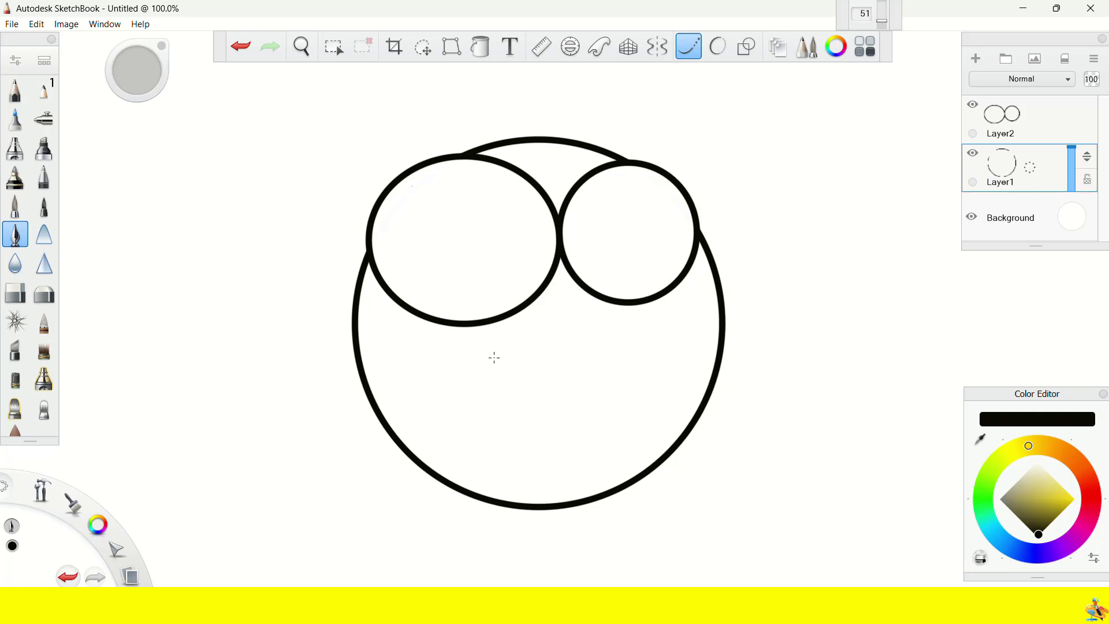
mouse_move(472, 364)
left_mouse_down()
mouse_move(509, 386)
mouse_move(578, 377)
mouse_move(612, 356)
mouse_move(635, 319)
mouse_move(608, 405)
mouse_move(551, 457)
mouse_move(491, 447)
mouse_move(472, 426)
mouse_move(460, 385)
mouse_move(472, 331)
mouse_move(498, 383)
left_mouse_up()
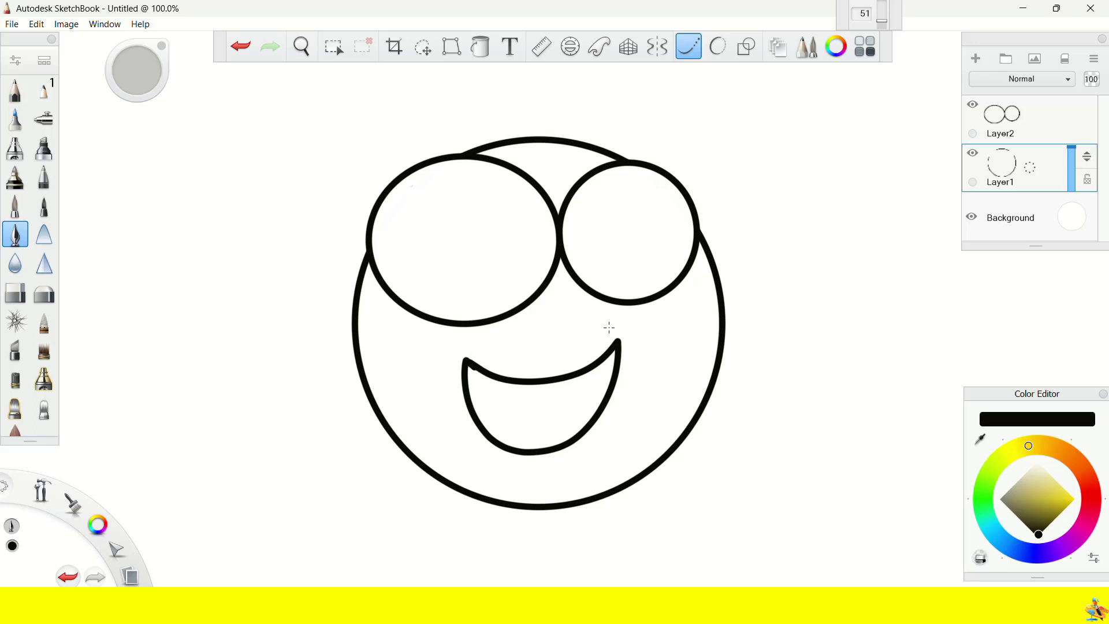
mouse_move(605, 325)
left_mouse_down()
mouse_move(628, 349)
mouse_move(664, 353)
left_mouse_up()
mouse_move(480, 428)
left_mouse_down()
mouse_move(512, 416)
mouse_move(563, 425)
mouse_move(570, 450)
left_mouse_up()
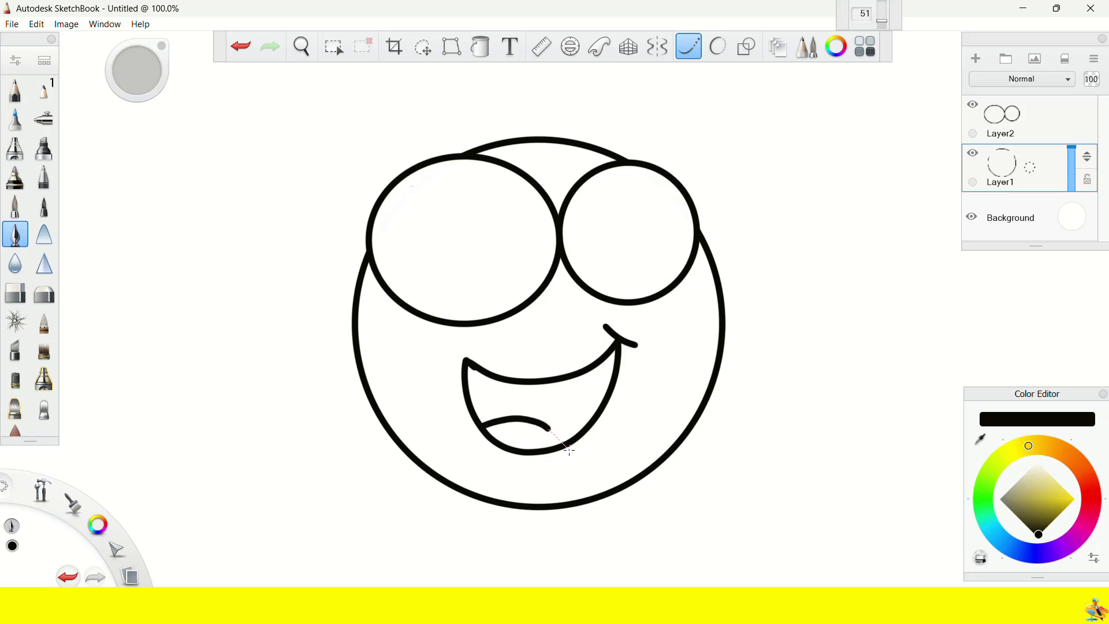
mouse_move(538, 414)
left_mouse_down()
mouse_move(577, 414)
mouse_move(609, 444)
left_mouse_up()
Step: Draw a round pupil with a small highlight circle inside it in each eye using the ellipse shape
left_click(746, 46)
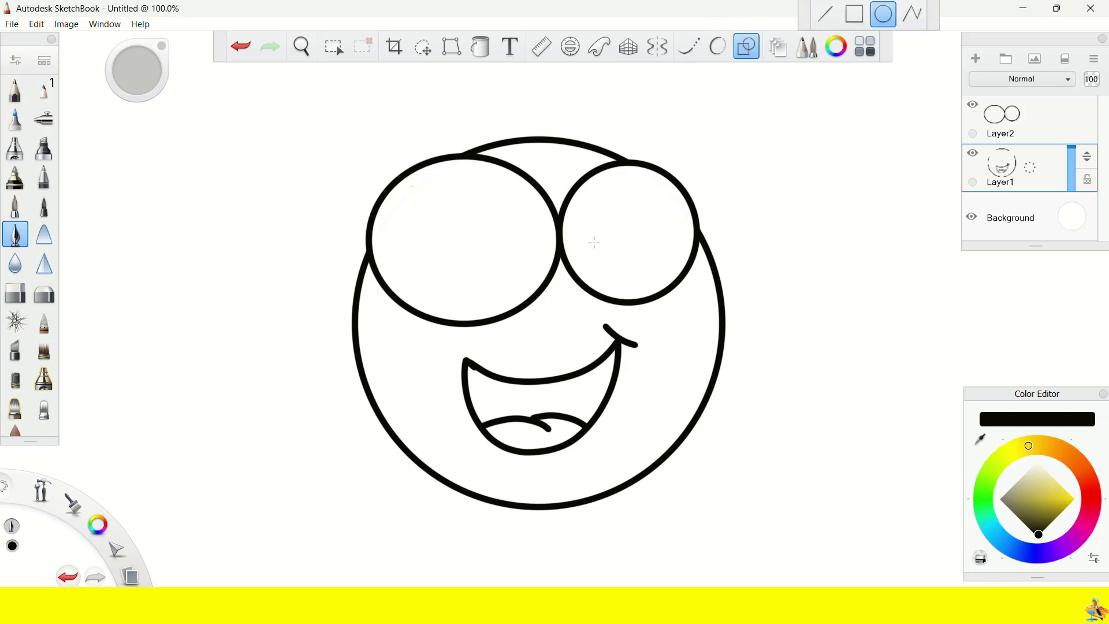
left_click_drag(603, 252, 612, 256)
mouse_move(538, 254)
left_mouse_down()
mouse_move(525, 242)
mouse_move(537, 255)
left_mouse_up()
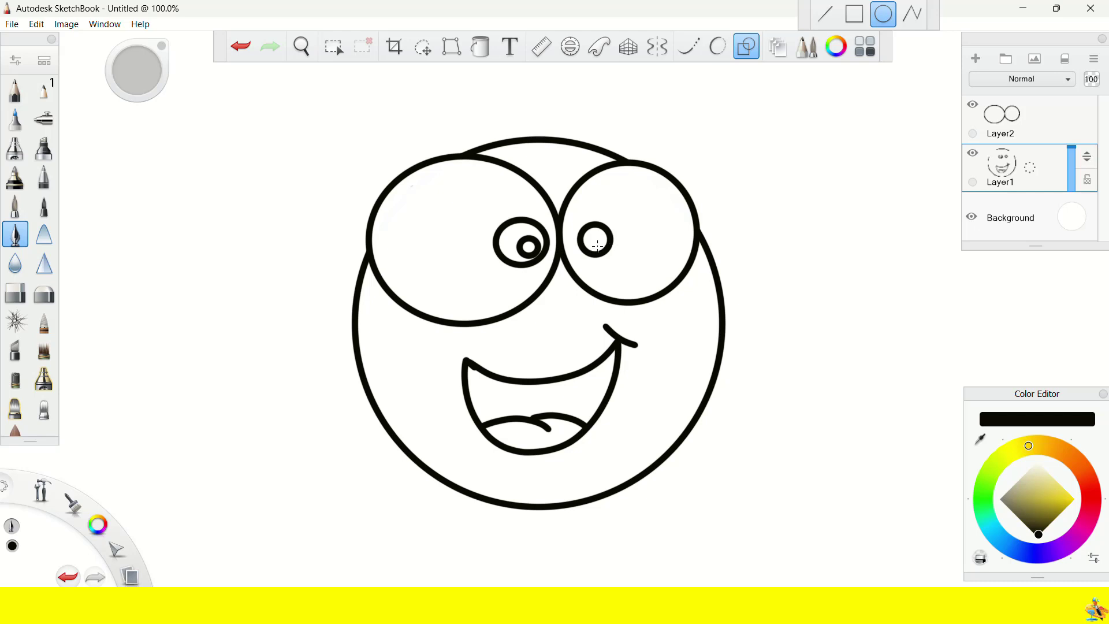
left_click_drag(598, 242, 603, 249)
Step: Flood fill both pupils with black, leaving the small highlight circles white
left_click(483, 52)
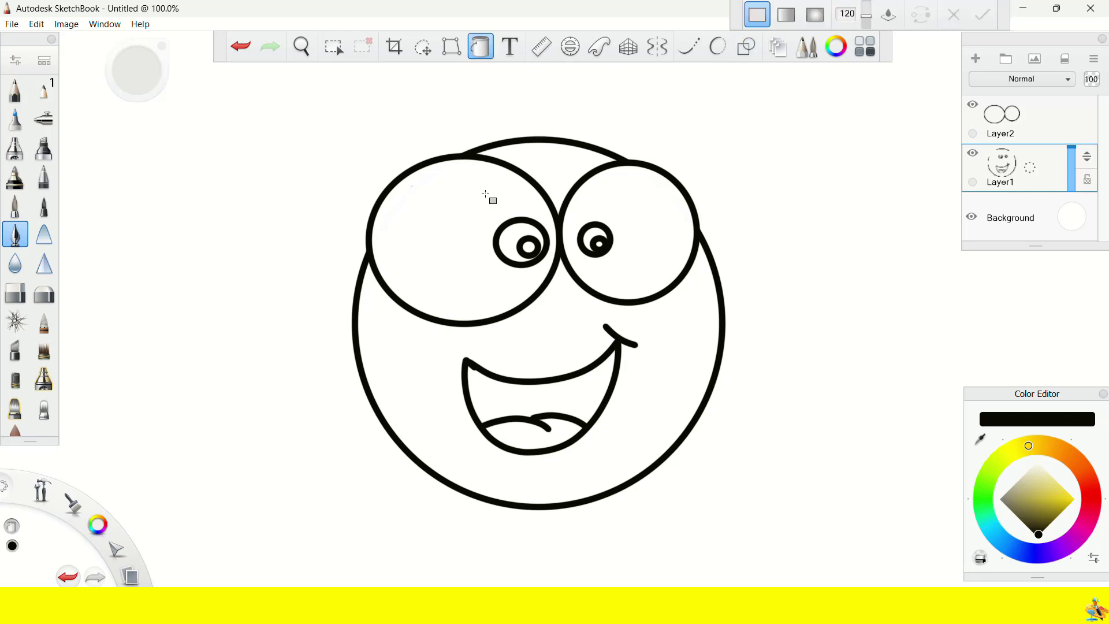
left_click(514, 240)
left_click(595, 237)
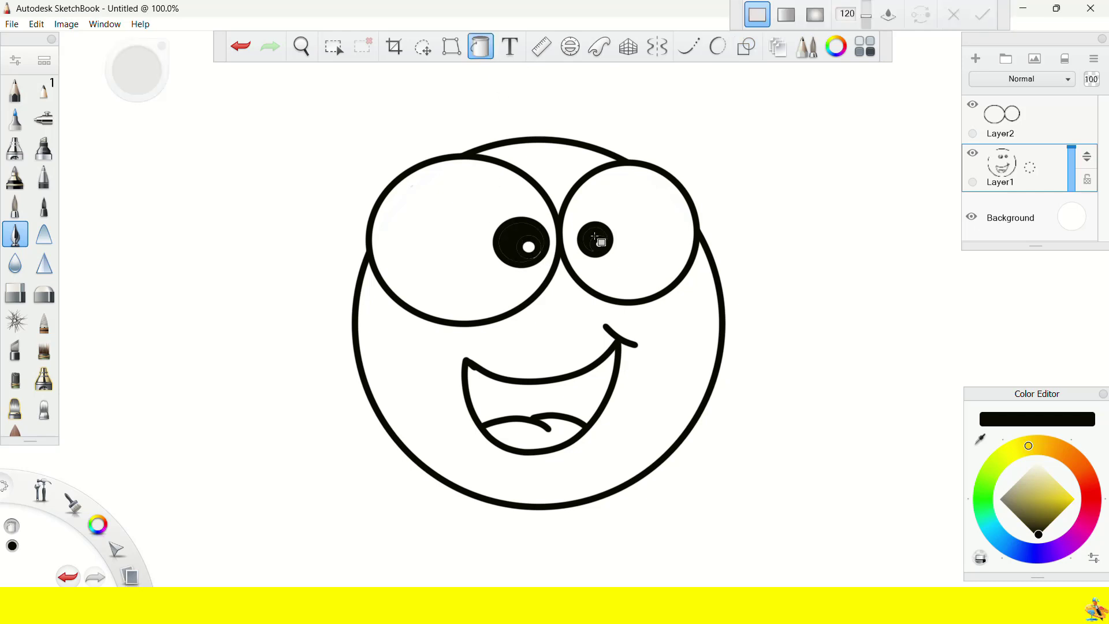
left_click(511, 243)
left_click(587, 240)
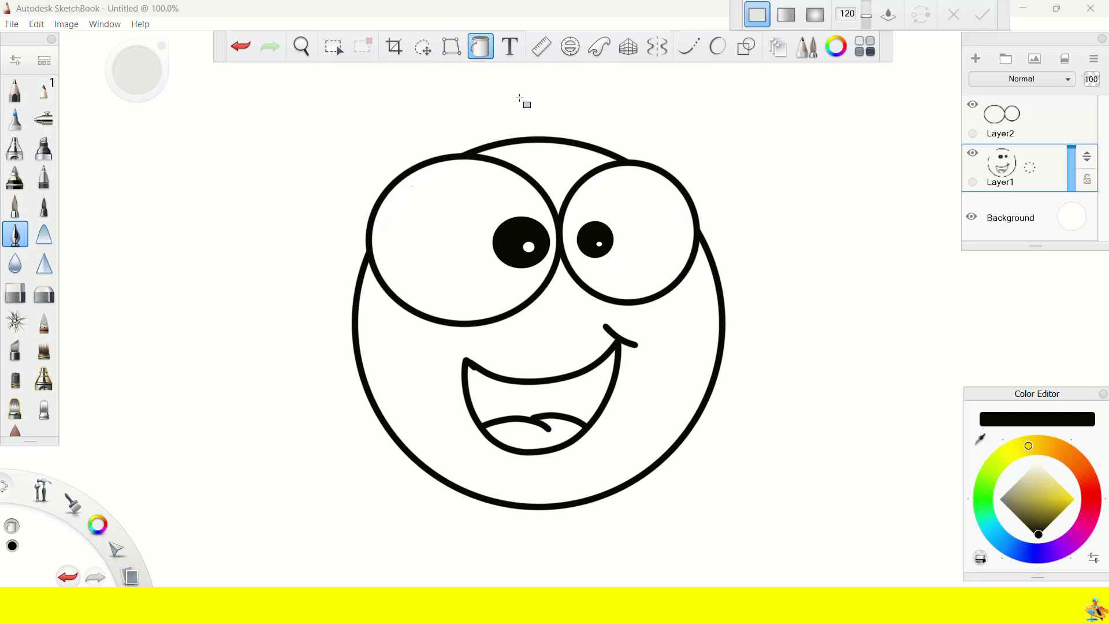
Step: Draw a closed zigzag polyline of sun rays around the face and clean up its closing corner with the eraser
left_click(744, 53)
left_click(911, 16)
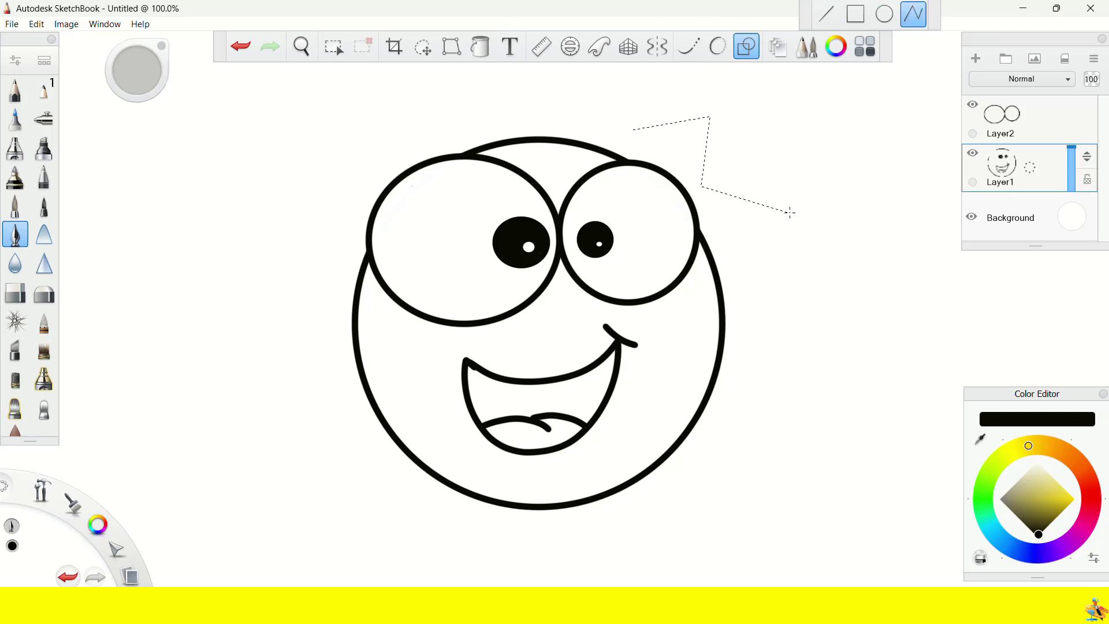
left_click(828, 369)
left_click(689, 477)
left_click(367, 438)
left_click(412, 146)
left_click(447, 72)
left_click(579, 124)
left_click(633, 129)
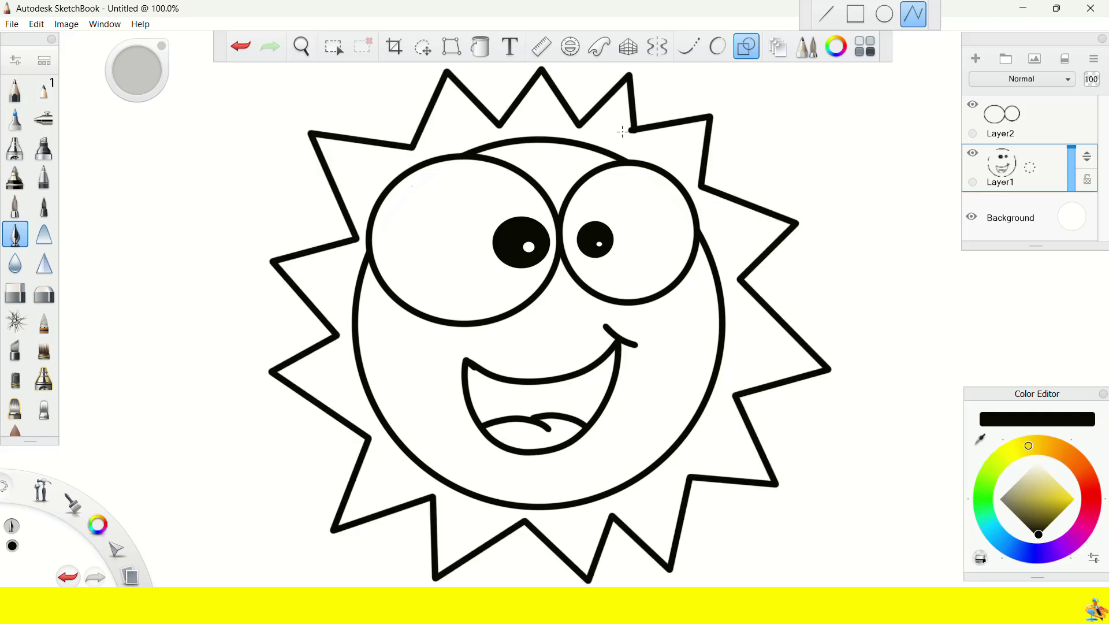
left_click(15, 293)
left_click(746, 50)
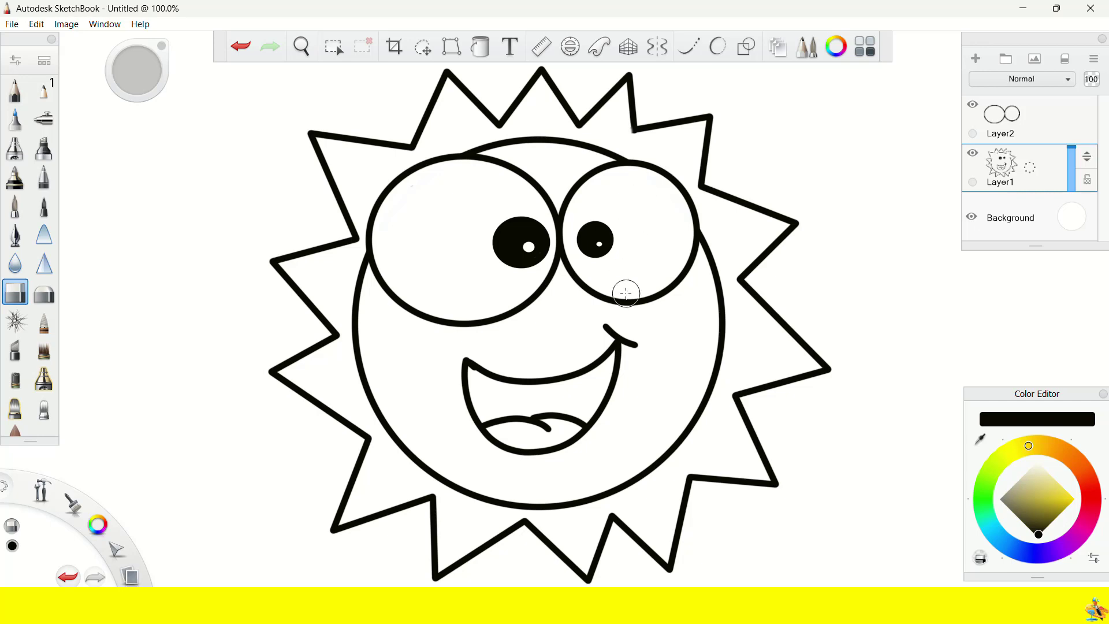
Step: Add a new layer for the shading and place it below Layer1
left_click(15, 235)
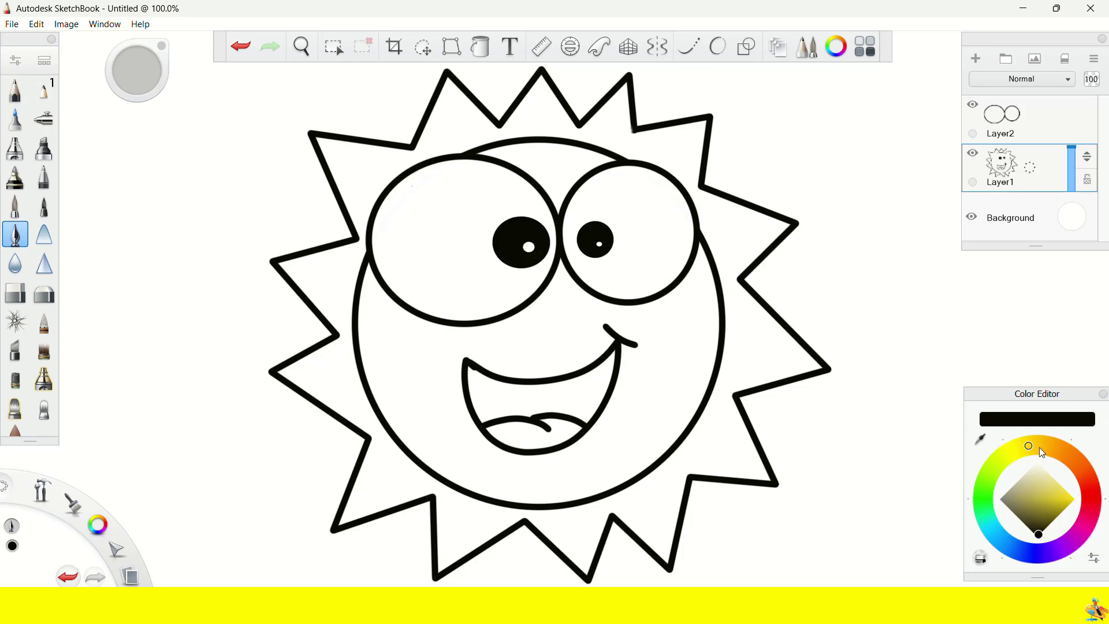
left_click(975, 58)
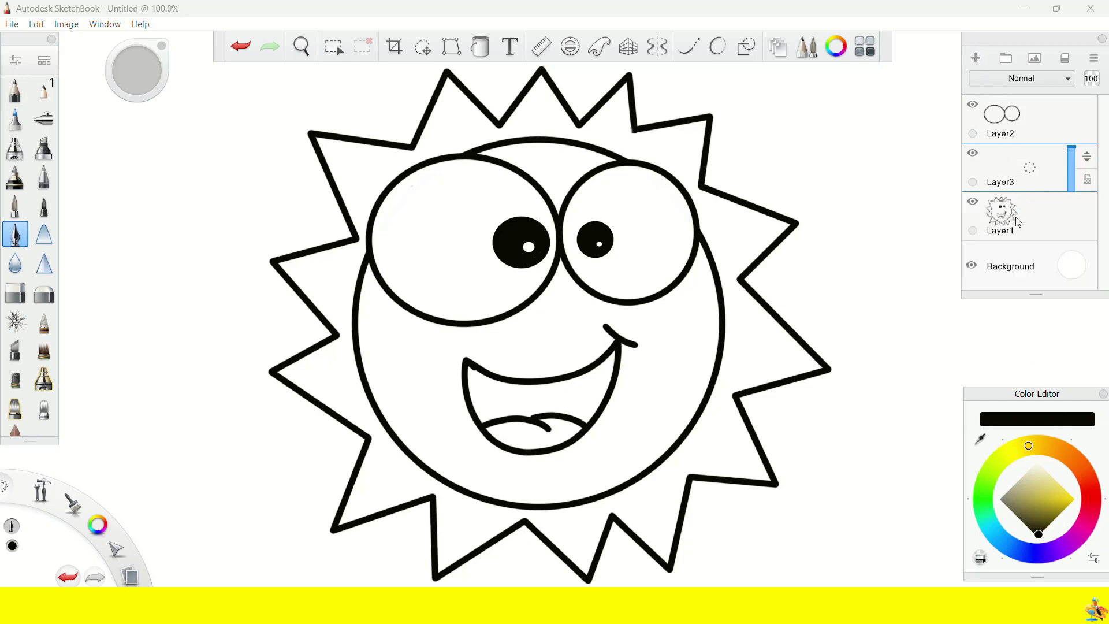
left_click_drag(1087, 179, 1083, 237)
Step: Paint a thick wavy golden-yellow band around the face circle on Layer3, across the bases of the rays
left_click_drag(1059, 493, 1088, 503)
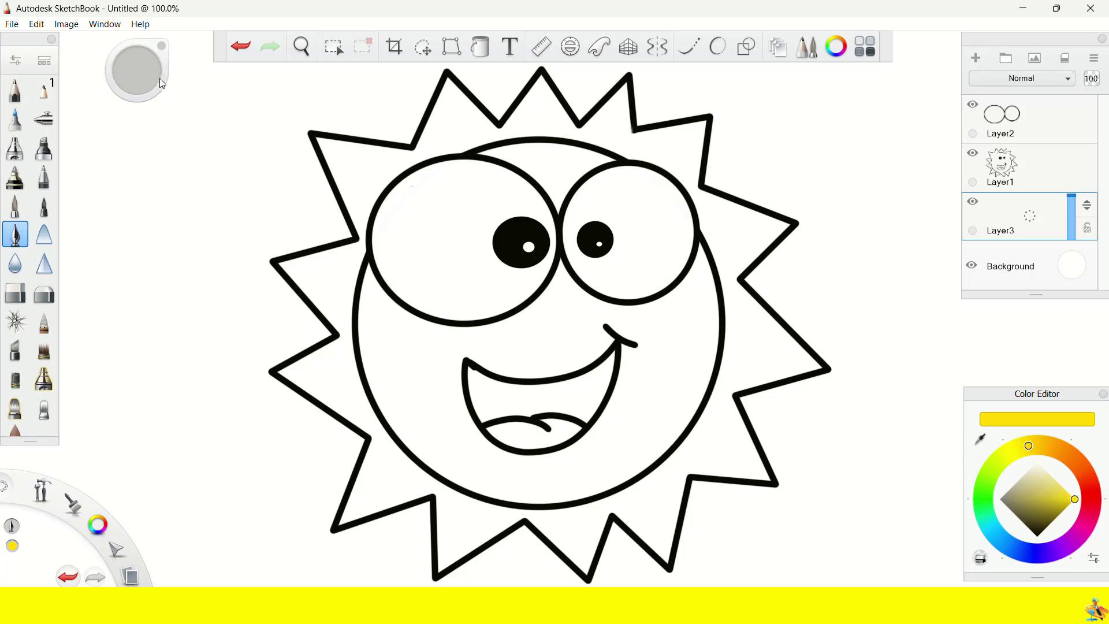
left_click_drag(140, 70, 683, 95)
key("ctrl+z")
mouse_move(477, 125)
left_mouse_down()
mouse_move(438, 123)
mouse_move(415, 153)
mouse_move(371, 168)
mouse_move(365, 215)
mouse_move(335, 248)
mouse_move(345, 299)
mouse_move(325, 321)
mouse_move(327, 359)
mouse_move(354, 388)
mouse_move(359, 436)
mouse_move(467, 529)
mouse_move(506, 514)
mouse_move(573, 537)
mouse_move(600, 509)
mouse_move(617, 519)
mouse_move(670, 507)
mouse_move(671, 467)
mouse_move(721, 442)
mouse_move(715, 399)
mouse_move(753, 354)
mouse_move(757, 316)
mouse_move(731, 303)
mouse_move(745, 268)
mouse_move(739, 222)
mouse_move(704, 217)
mouse_move(700, 168)
mouse_move(665, 140)
mouse_move(624, 151)
mouse_move(612, 117)
mouse_move(577, 108)
mouse_move(540, 115)
mouse_move(526, 133)
mouse_move(485, 133)
left_mouse_up()
Step: Erase the golden-yellow paint that spills outside the ray outline or into the face
key("e")
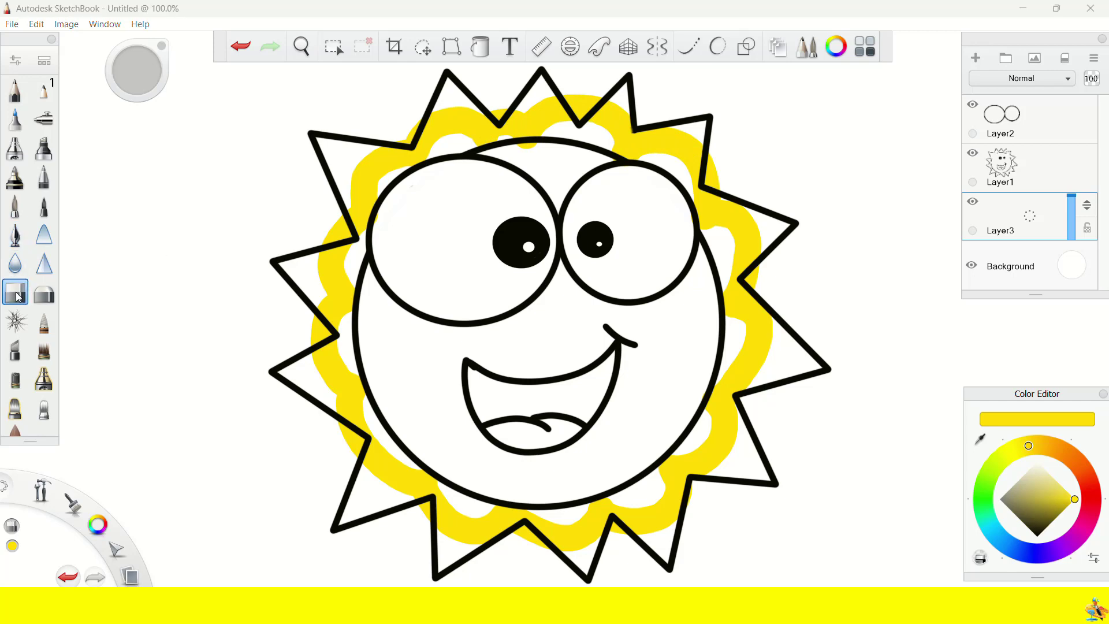
left_click_drag(533, 156, 509, 160)
left_click_drag(404, 117, 407, 137)
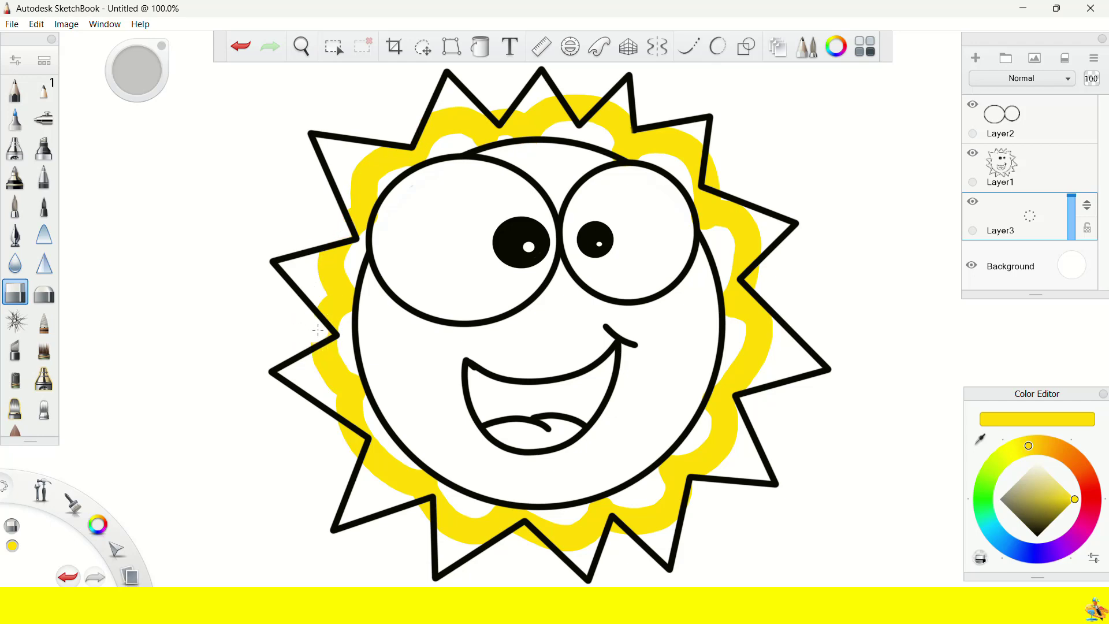
left_click_drag(331, 435, 327, 433)
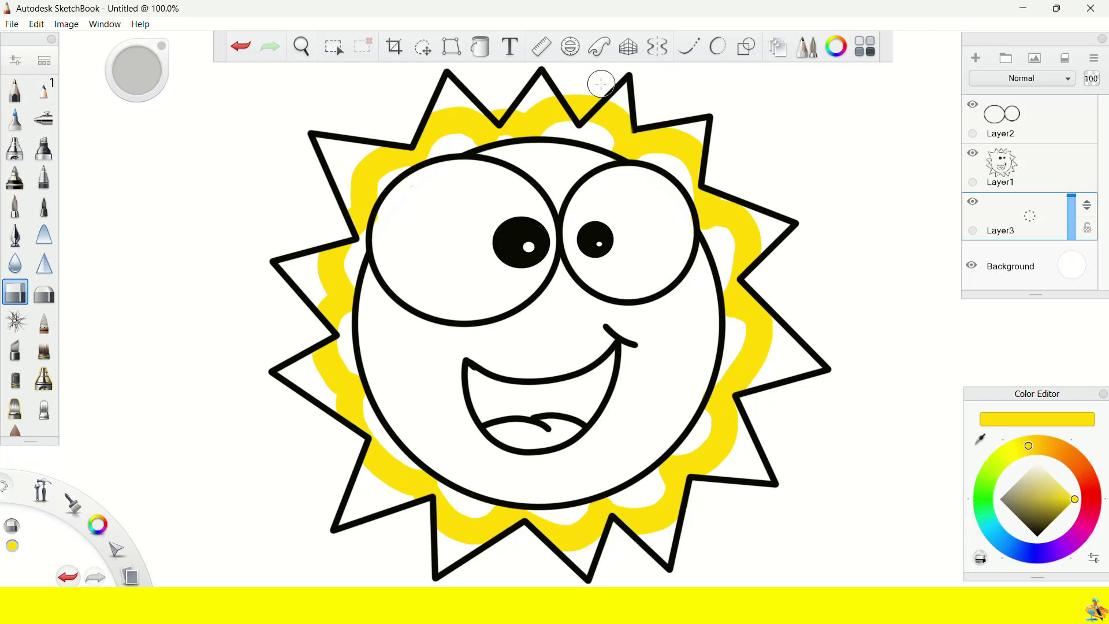
left_click_drag(573, 104, 588, 94)
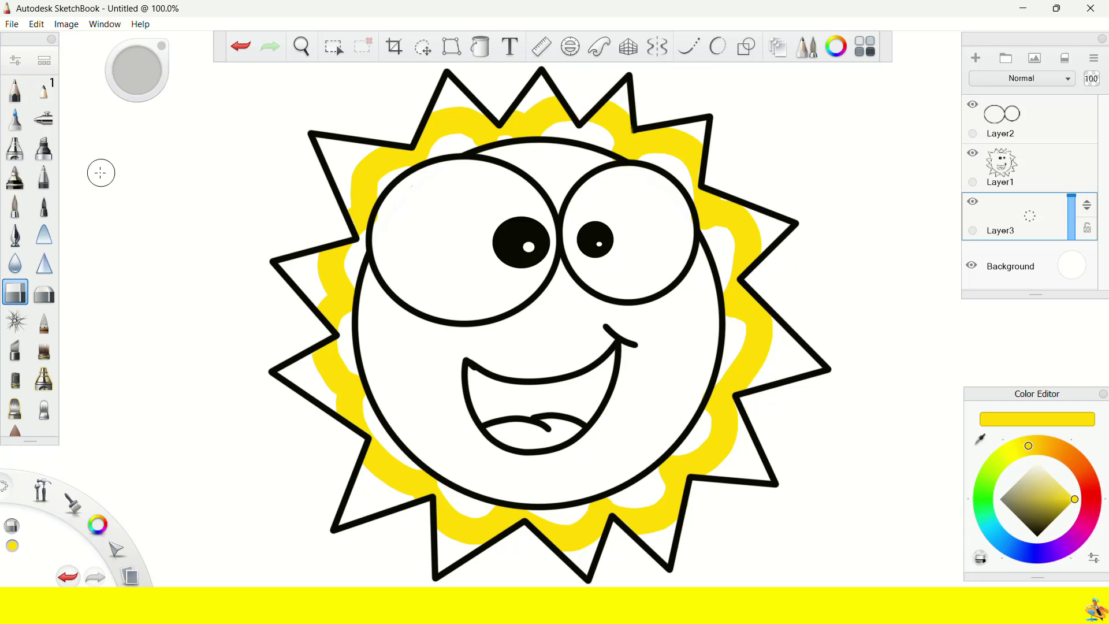
Step: Choose a brighter yellow for flood filling and merge Layer1, Layer2 and Layer3 into one layer
left_click(1009, 454)
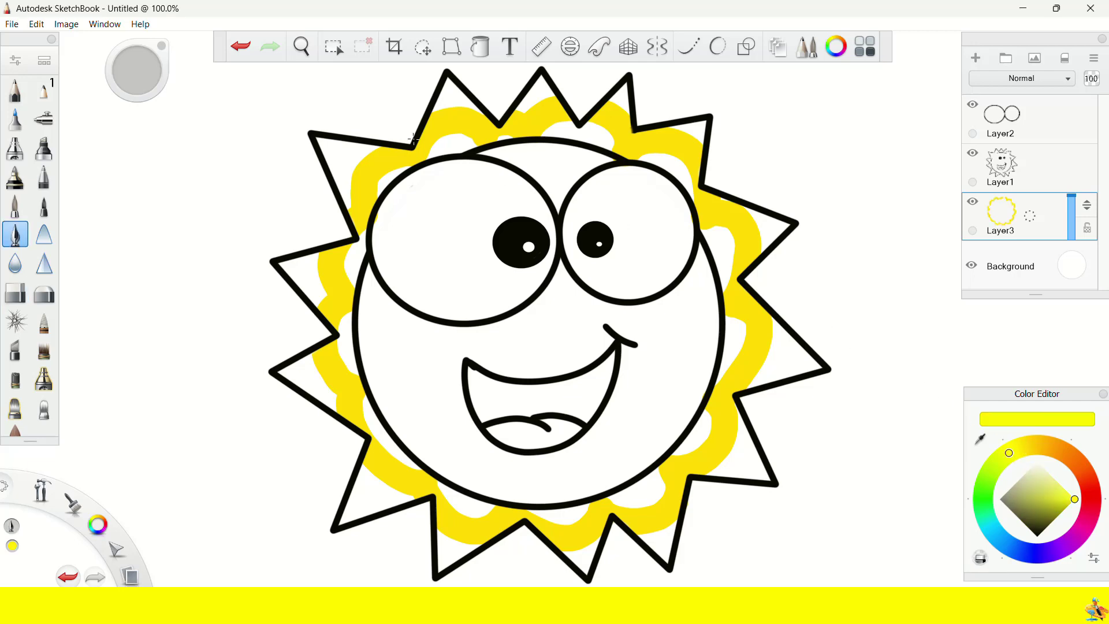
left_click(480, 46)
left_click(1036, 161)
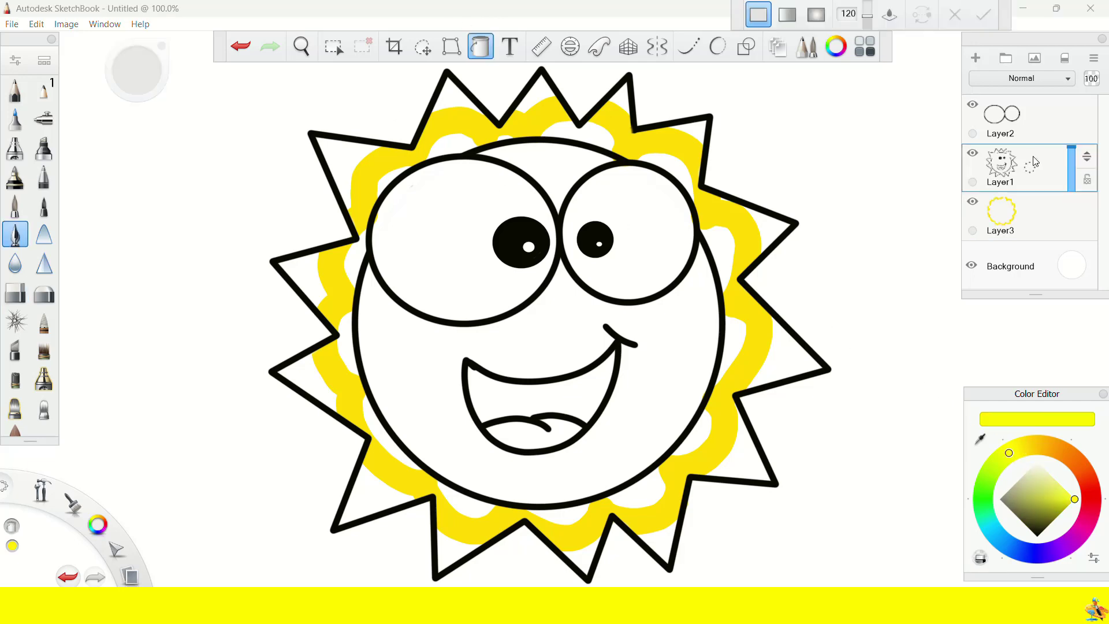
left_click(1048, 118, "ctrl")
left_click(1041, 222, "ctrl")
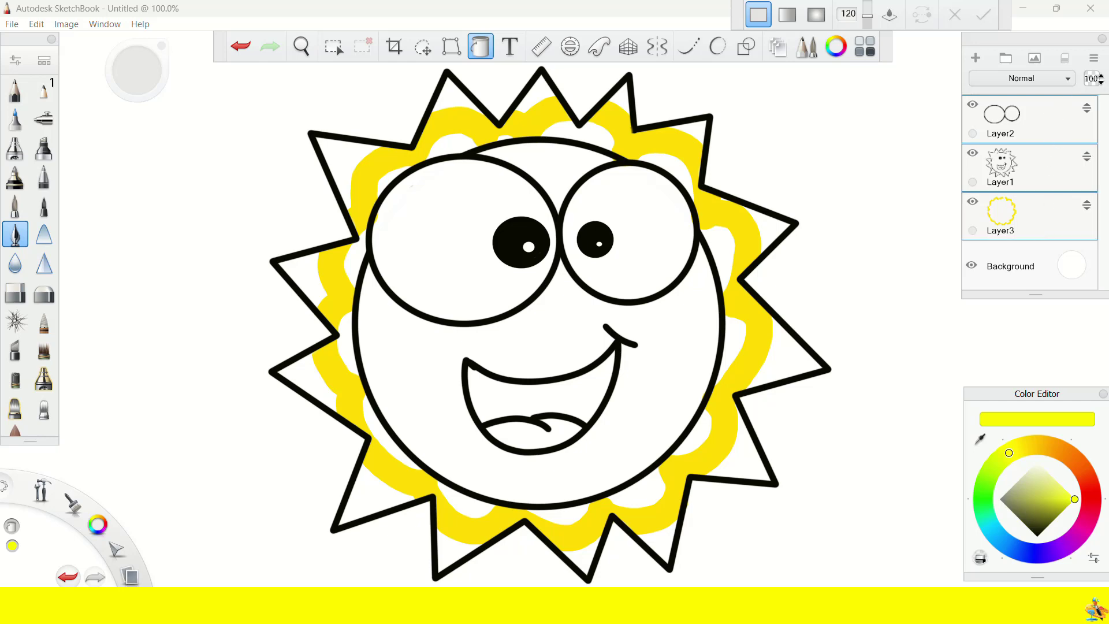
left_click(1093, 58)
left_click(1057, 255)
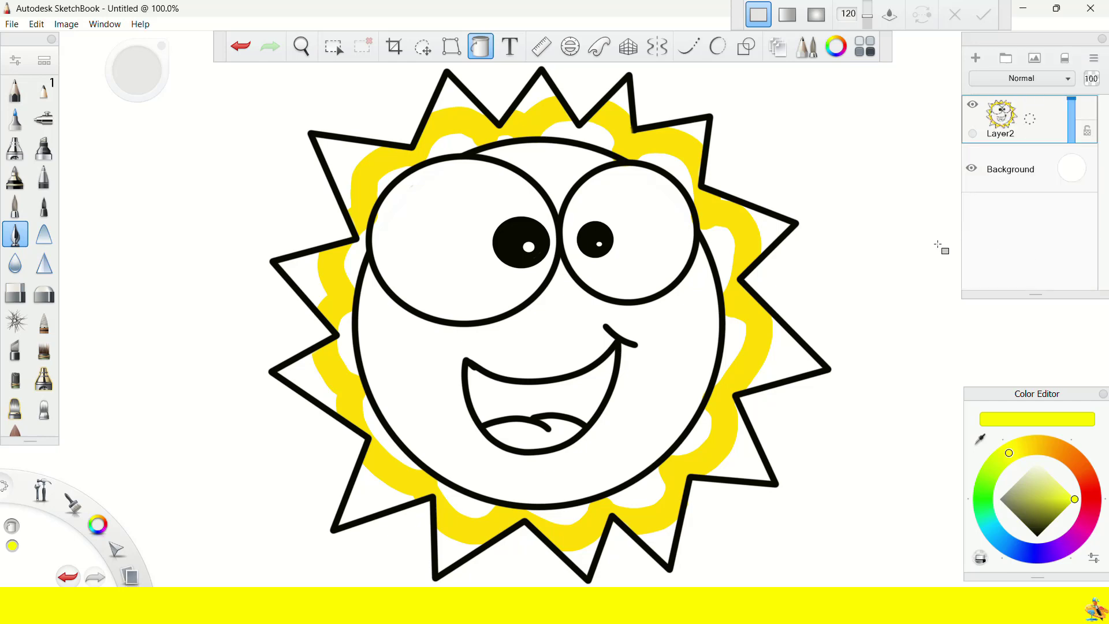
Step: Flood fill the white areas of the sun's right and upper-right rays with bright yellow
left_click(774, 240)
left_click(789, 356)
left_click(740, 347)
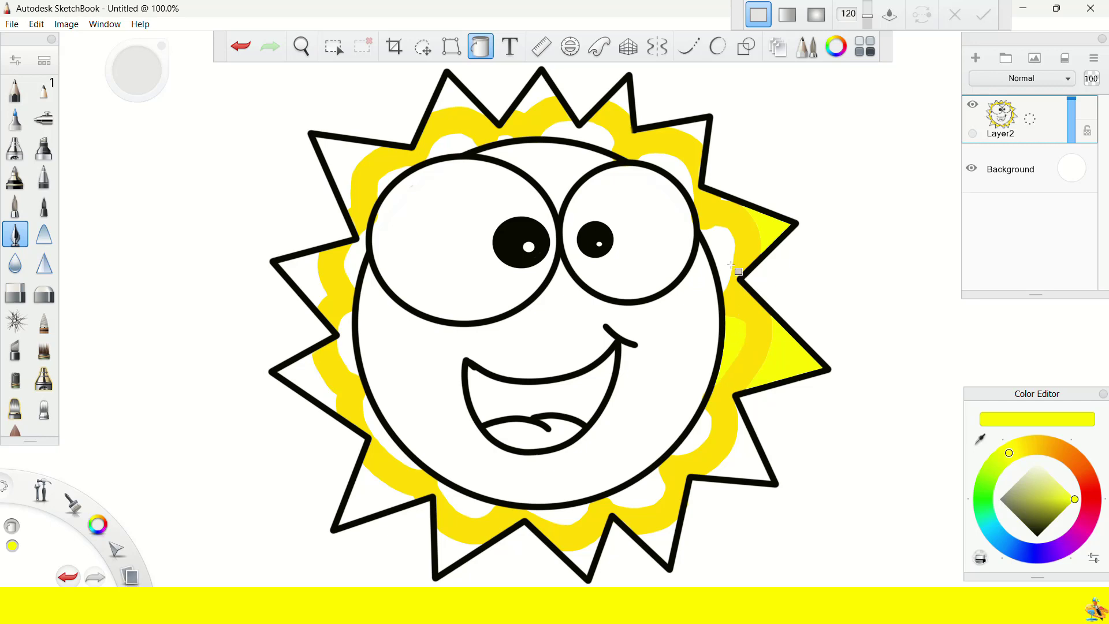
left_click(731, 266)
left_click(682, 175)
left_click(701, 128)
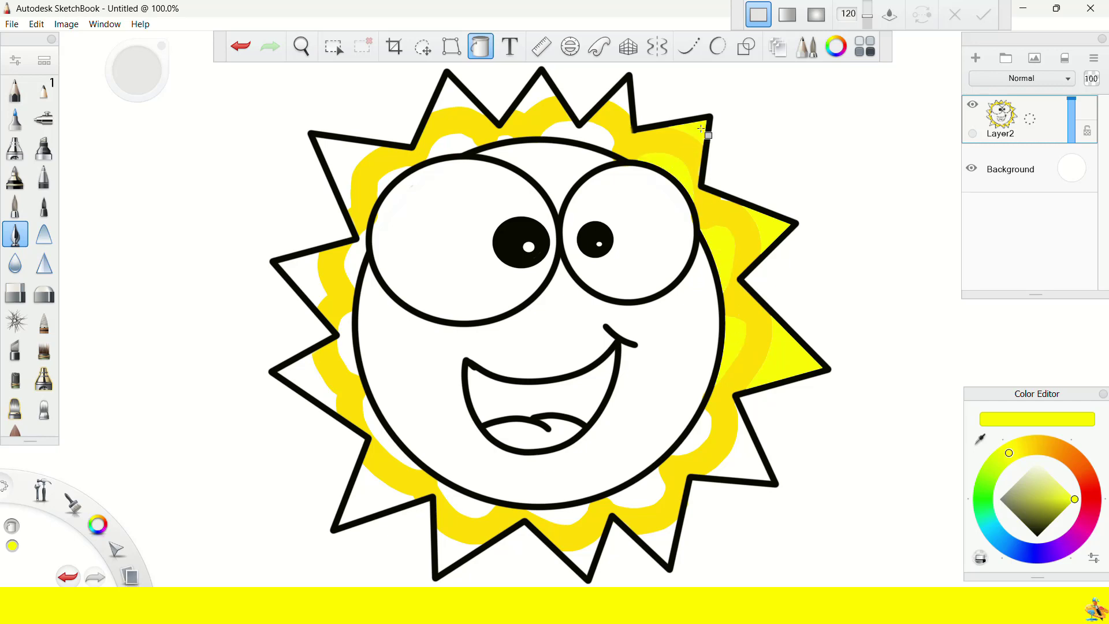
Step: Flood fill the white areas of the three top rays and the gaps above the eyes with bright yellow
left_click(629, 105)
left_click(605, 144)
left_click(540, 93)
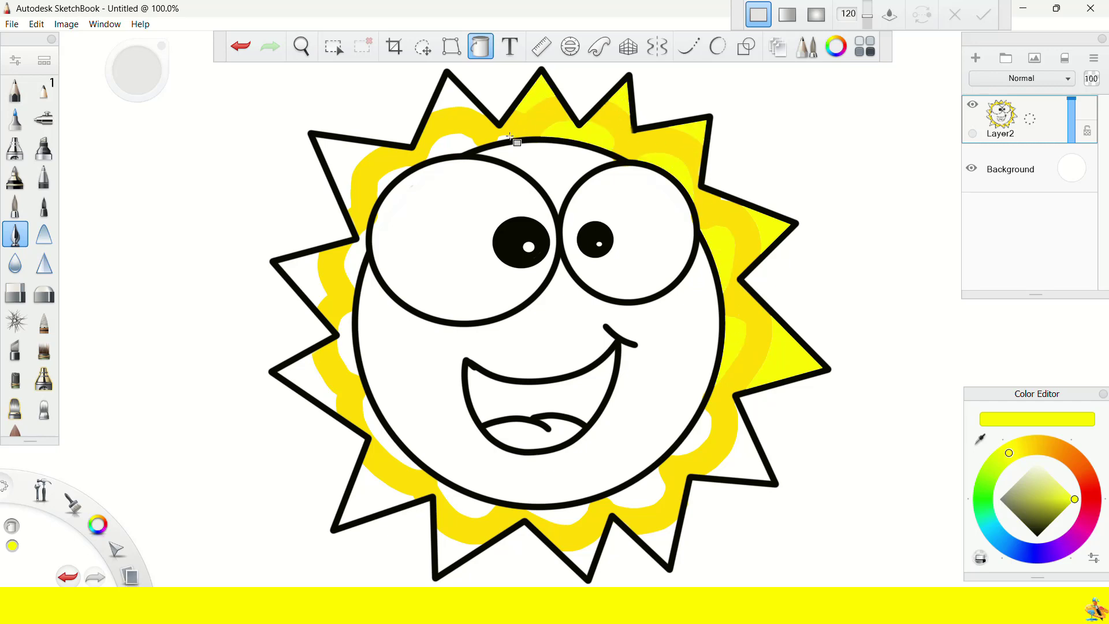
left_click(455, 137)
left_click(456, 104)
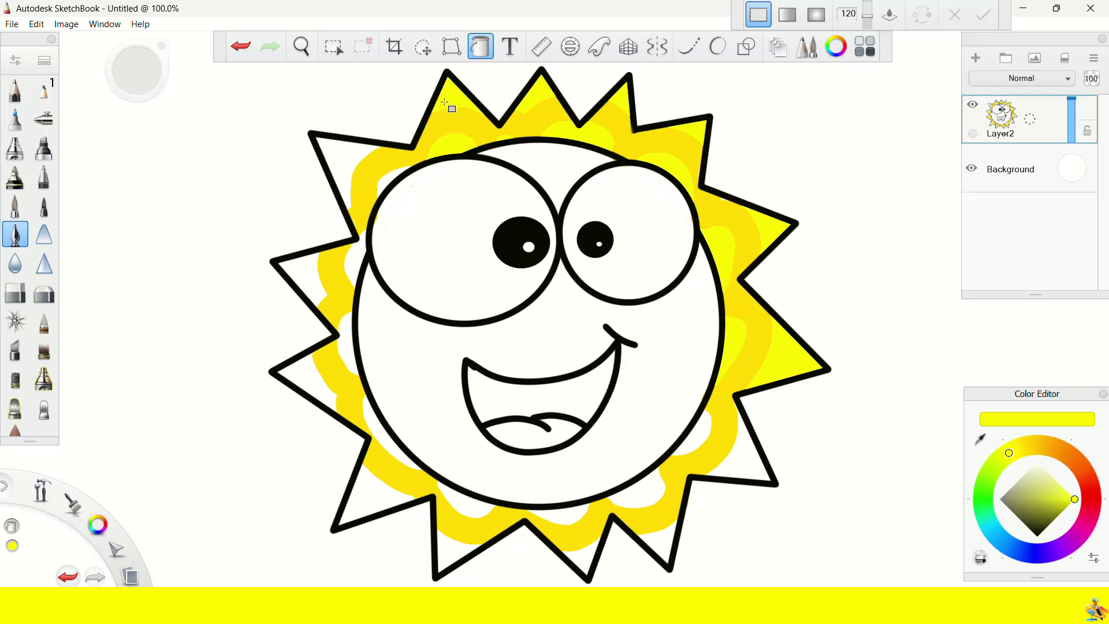
Step: Flood fill the white areas of the sun's upper-left and left rays with bright yellow
left_click(349, 158)
left_click(364, 270)
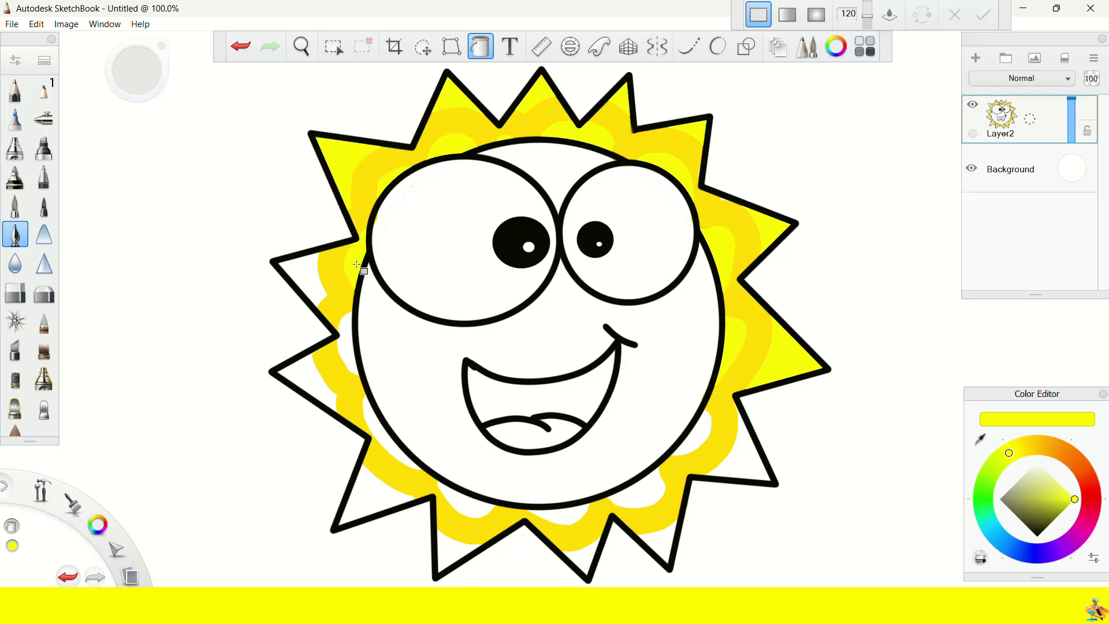
left_click(324, 279)
left_click(349, 350)
left_click(314, 381)
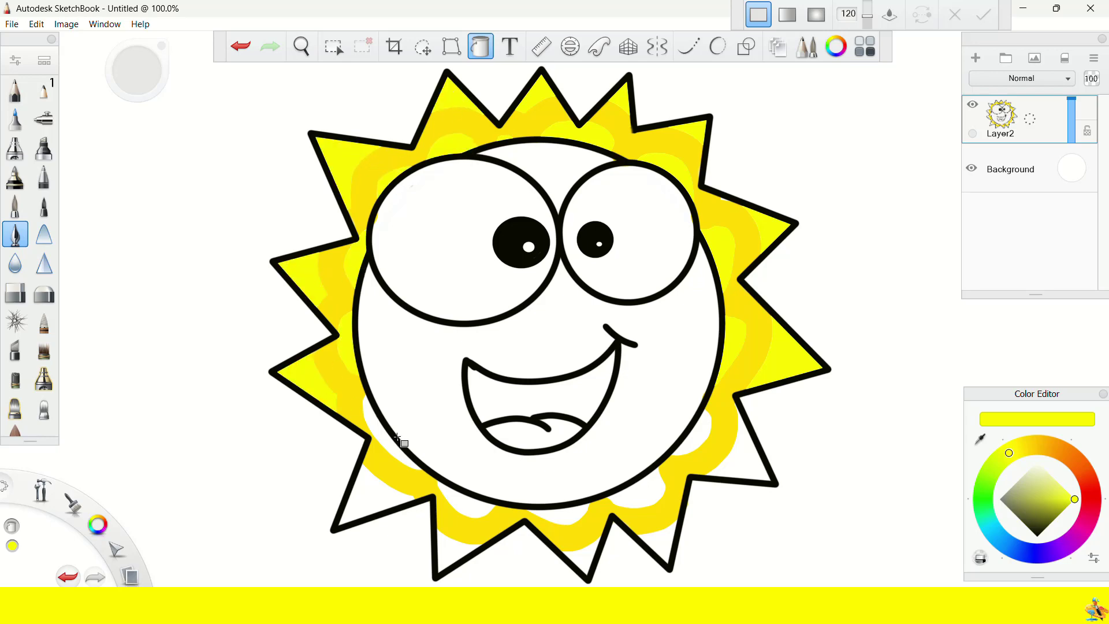
Step: Flood fill the sun's lower-left and bottom rays with bright yellow, undoing the last fill at the lower-right ray
left_click(390, 442)
left_click(384, 506)
left_click(467, 508)
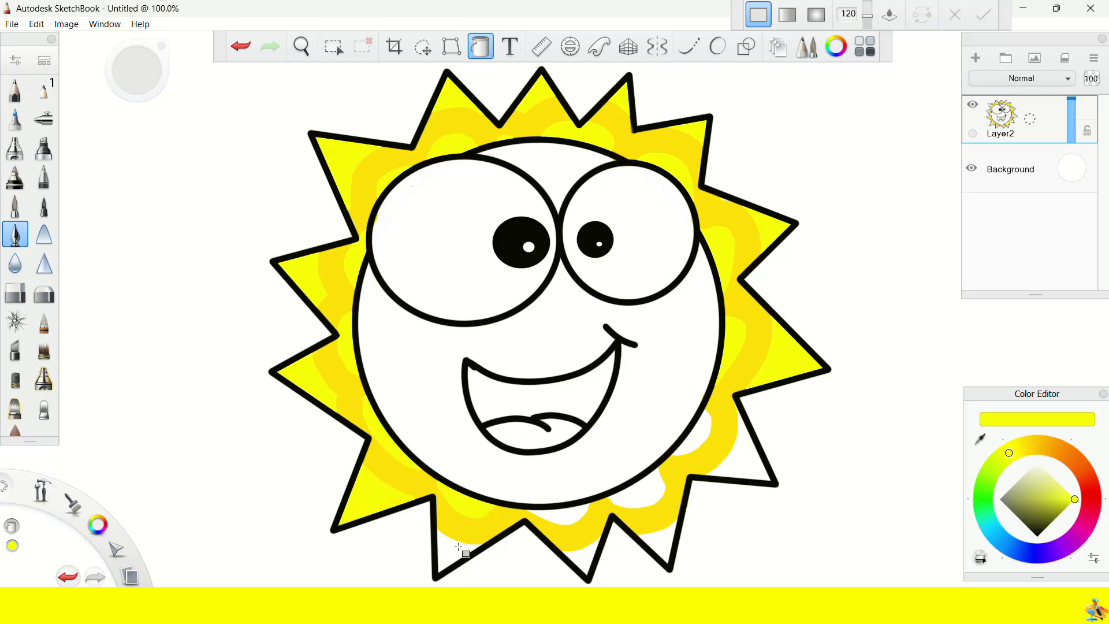
left_click(461, 552)
left_click(580, 549)
left_click(566, 513)
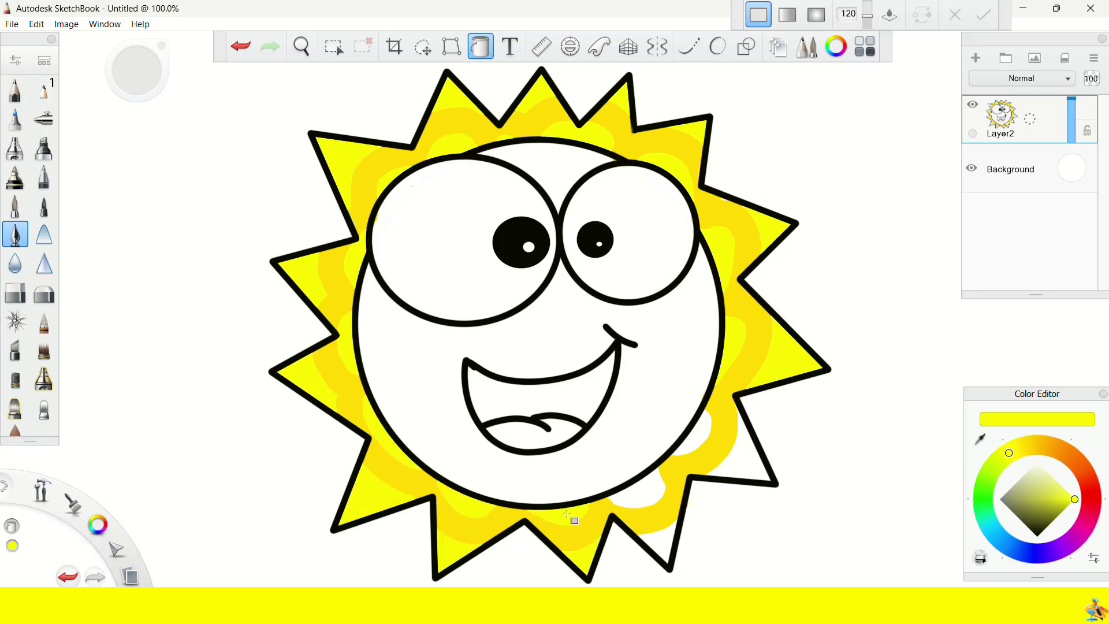
left_click(650, 534)
key("ctrl+z")
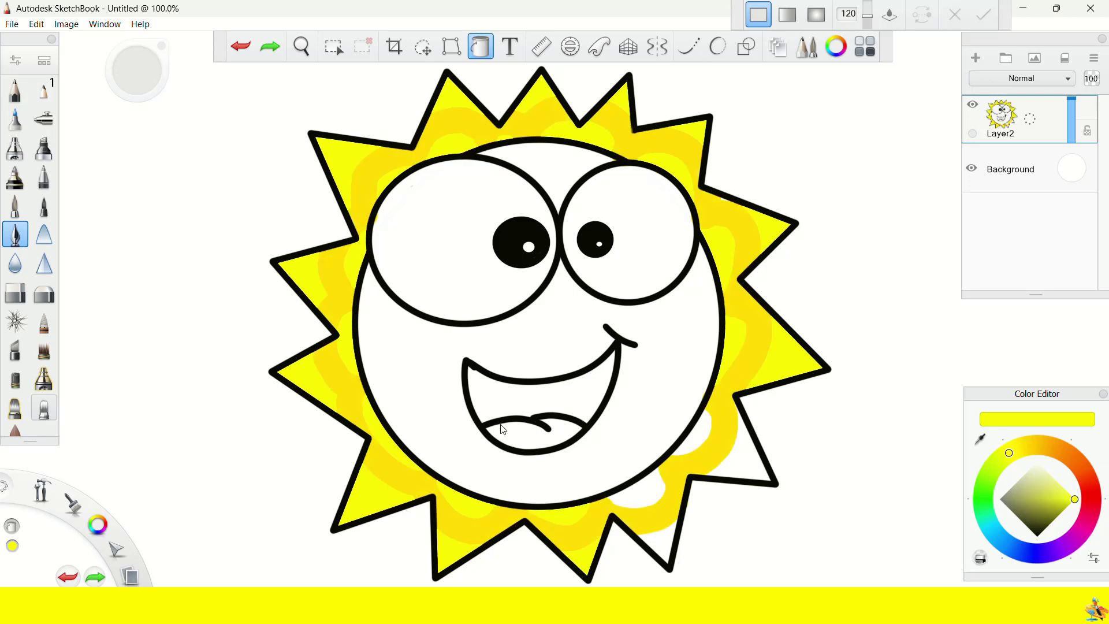
Step: Flood fill the remaining white areas of the sun's two lower-right rays with bright yellow
left_click(653, 496)
left_click(732, 466)
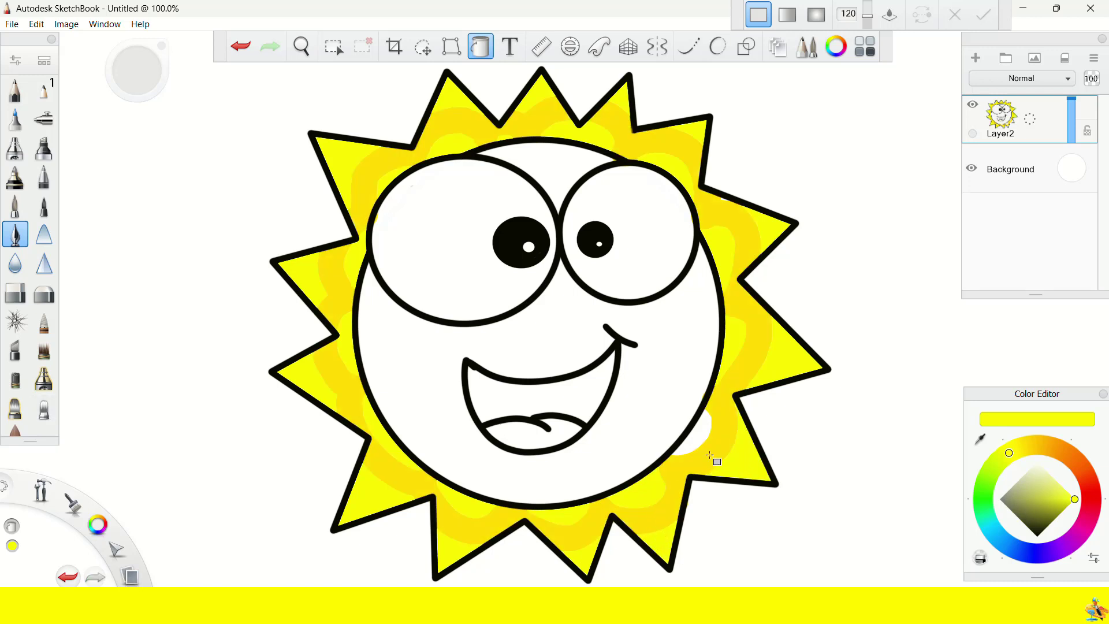
left_click(702, 446)
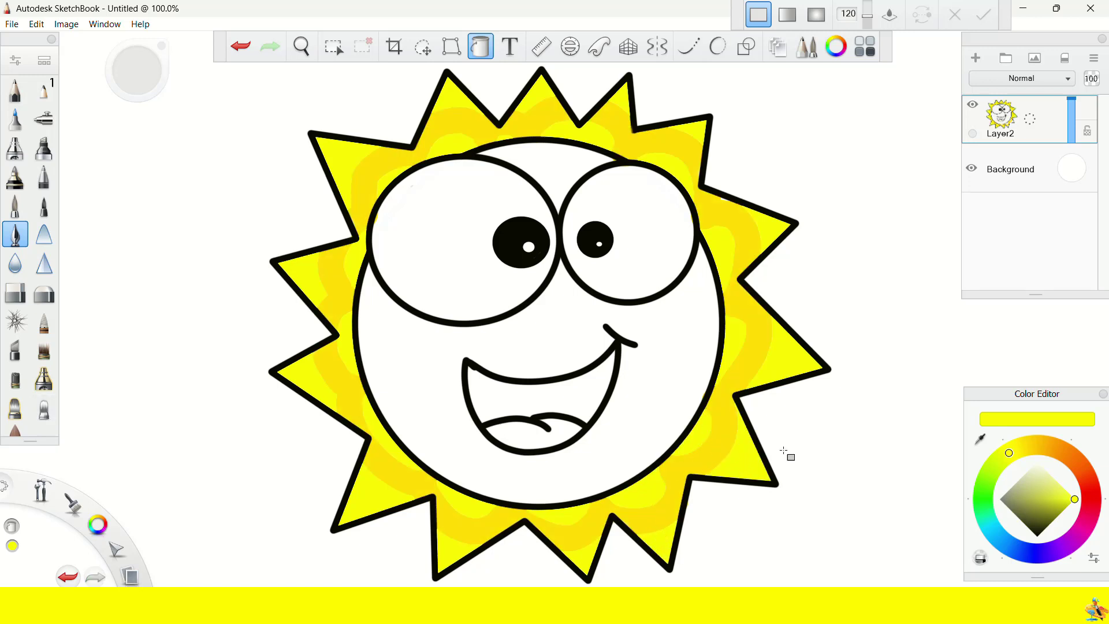
Step: Flood fill the sun's face and the forehead area between the eyes with a slightly warmer golden yellow
left_click(1021, 453)
left_click(1028, 446)
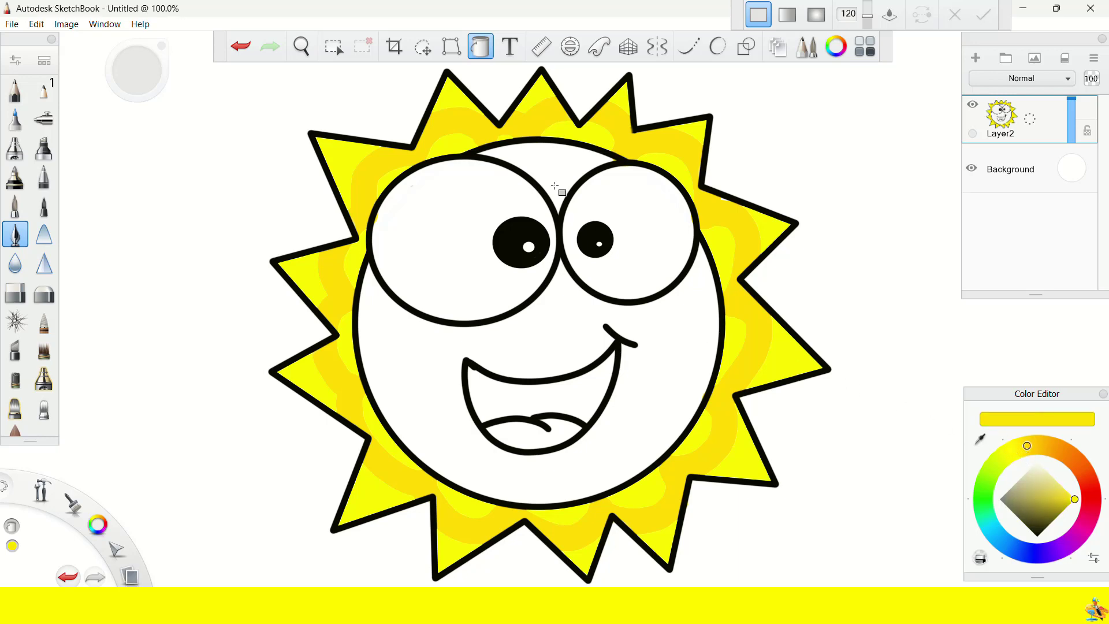
left_click(563, 341)
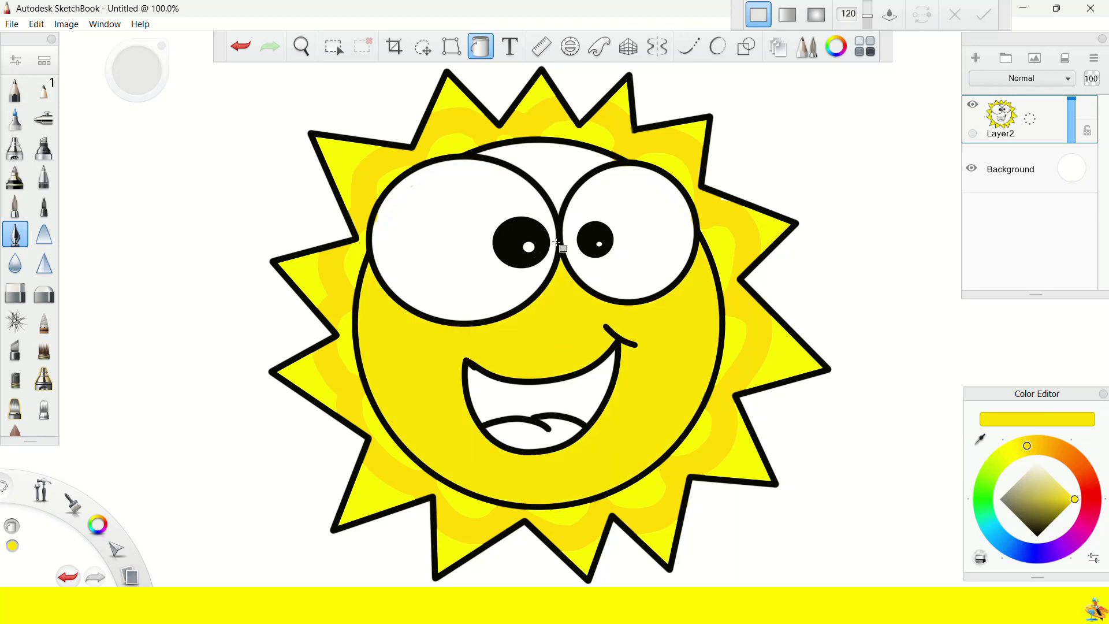
left_click(556, 170)
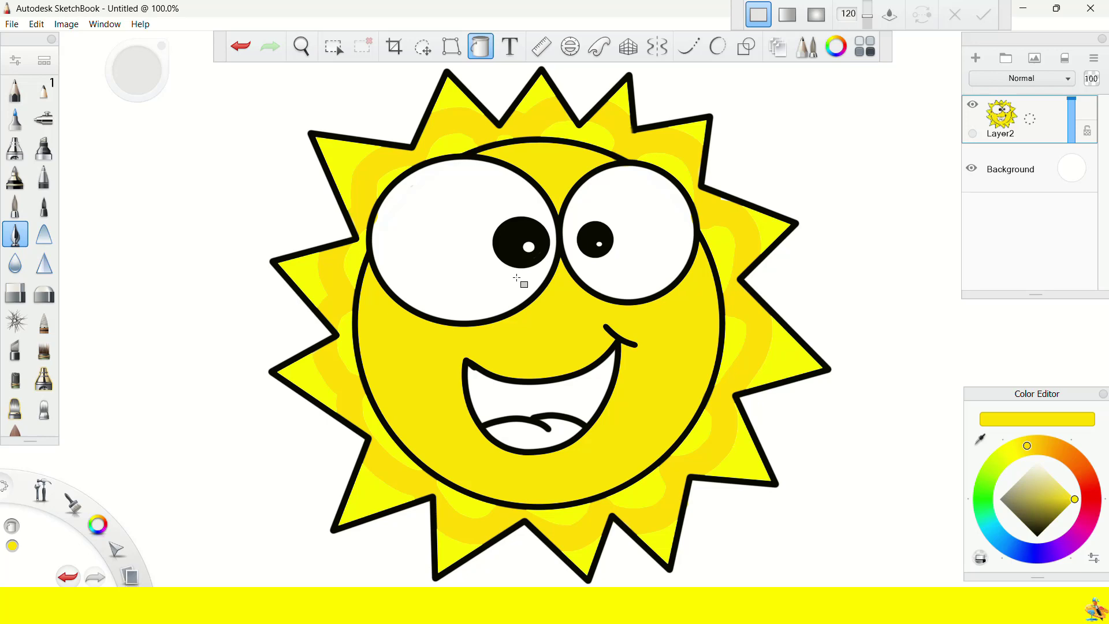
Step: Flood fill the tongue with red and the rest of the open mouth with light pink
left_click(1090, 490)
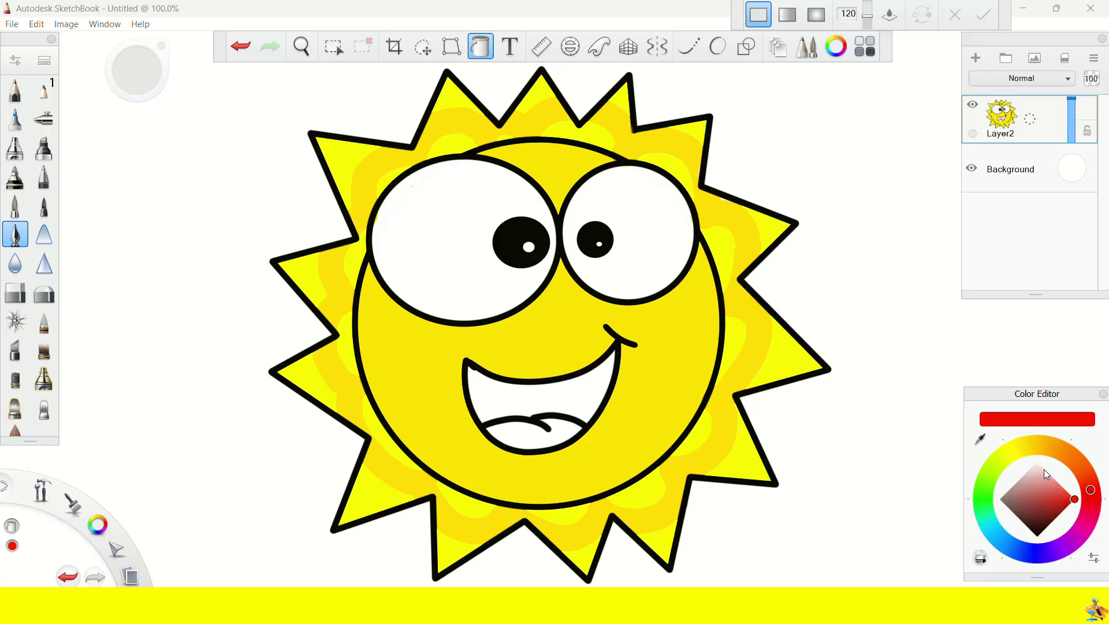
left_click(544, 446)
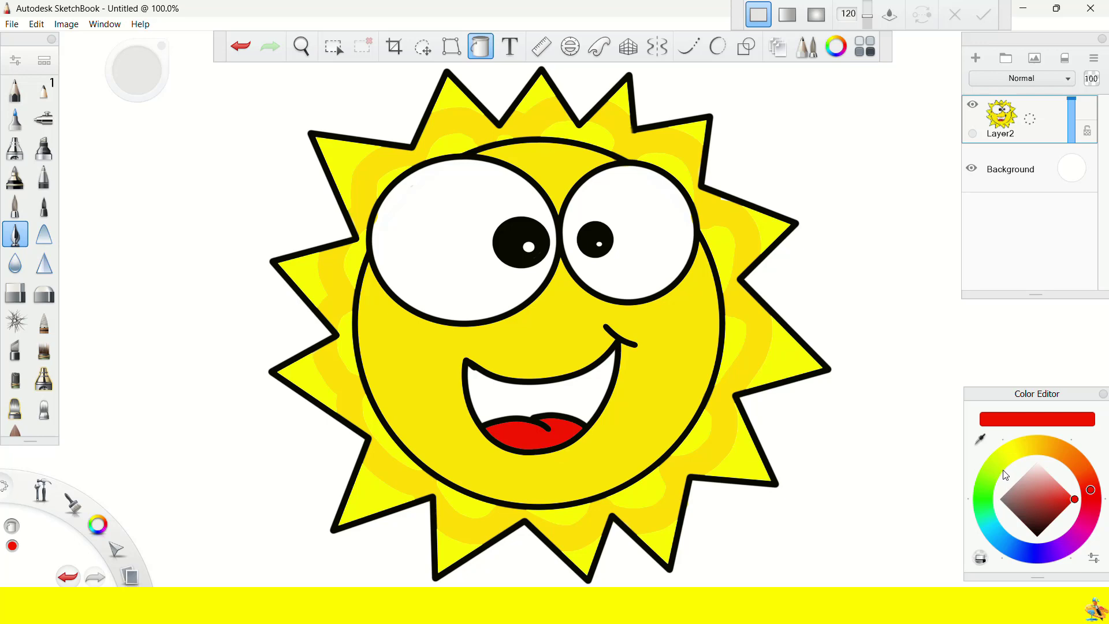
left_click(1053, 478)
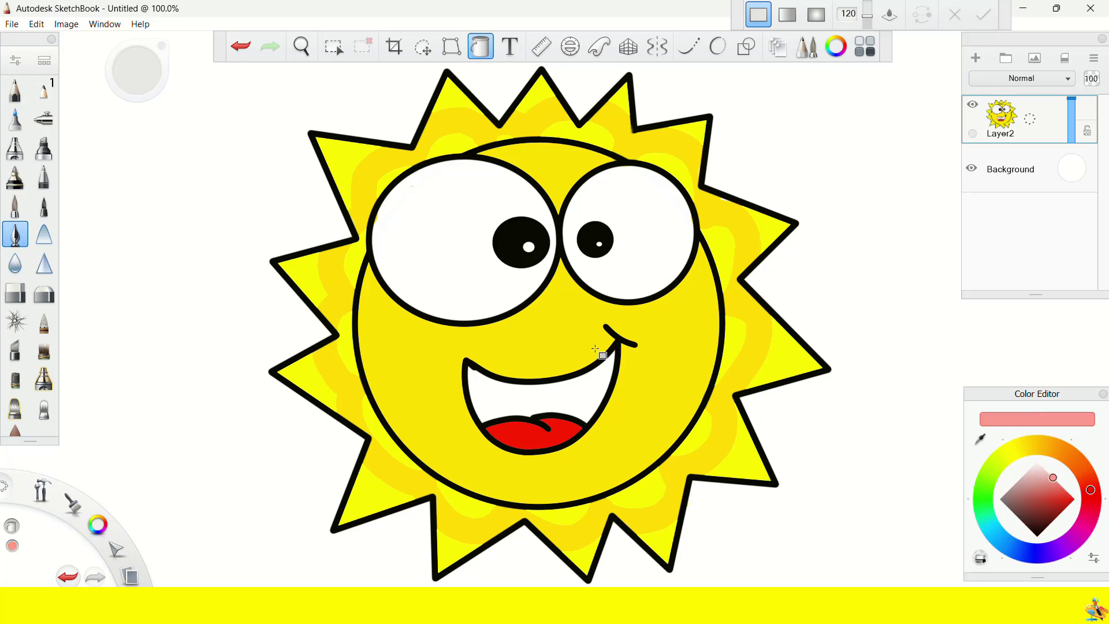
left_click(564, 402)
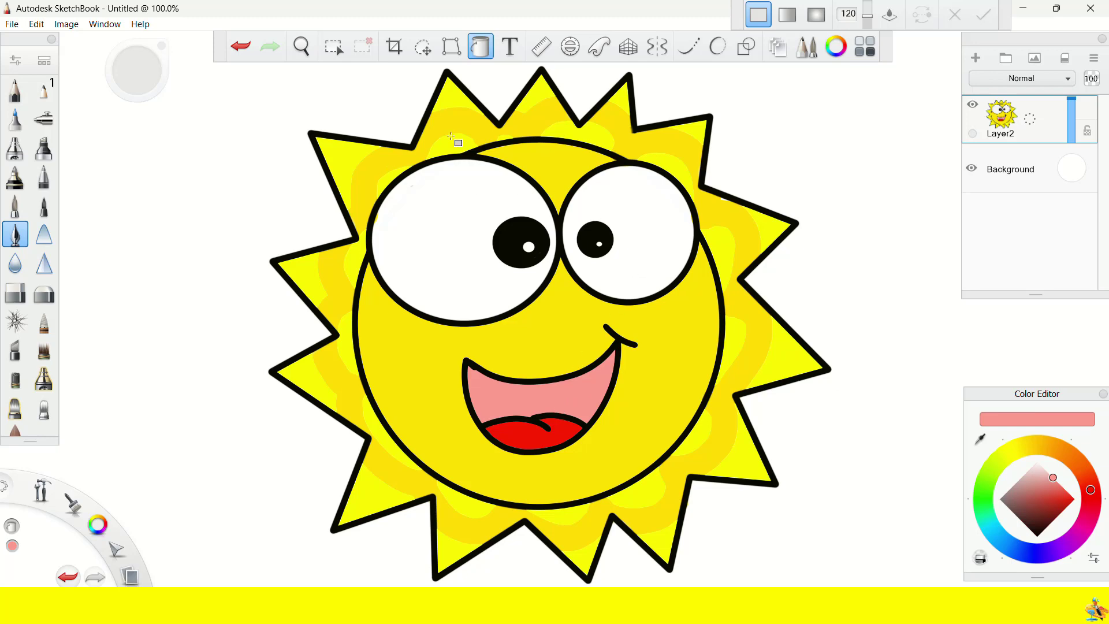
Step: Sample the outline's black as the brush colour and try a short stroke across the upper-right ray, undoing it
left_click(689, 50)
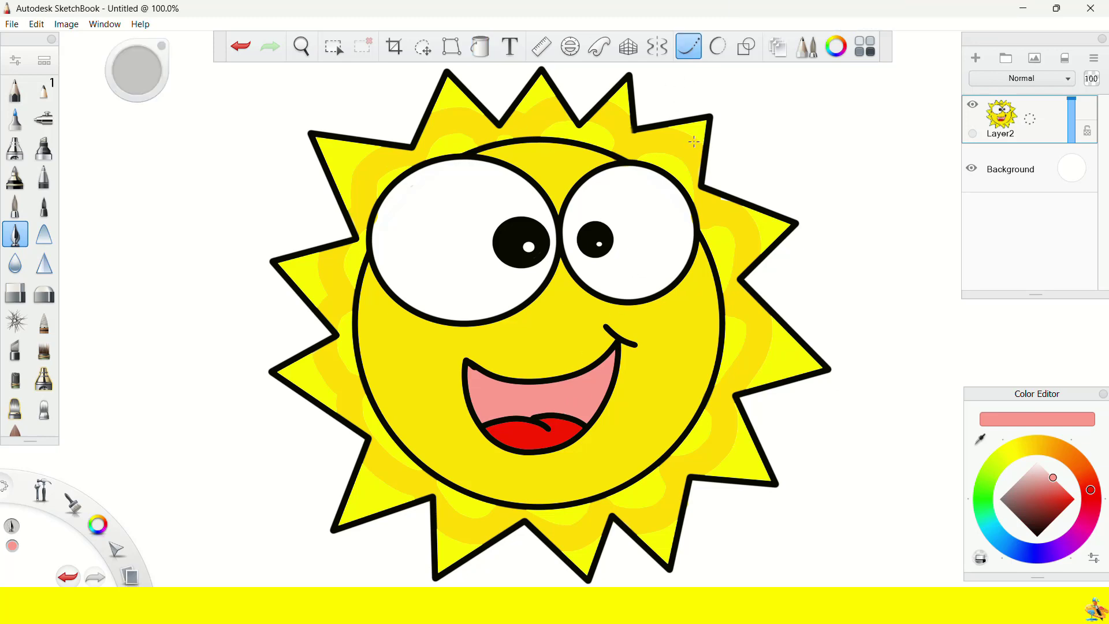
left_click(710, 191, "alt")
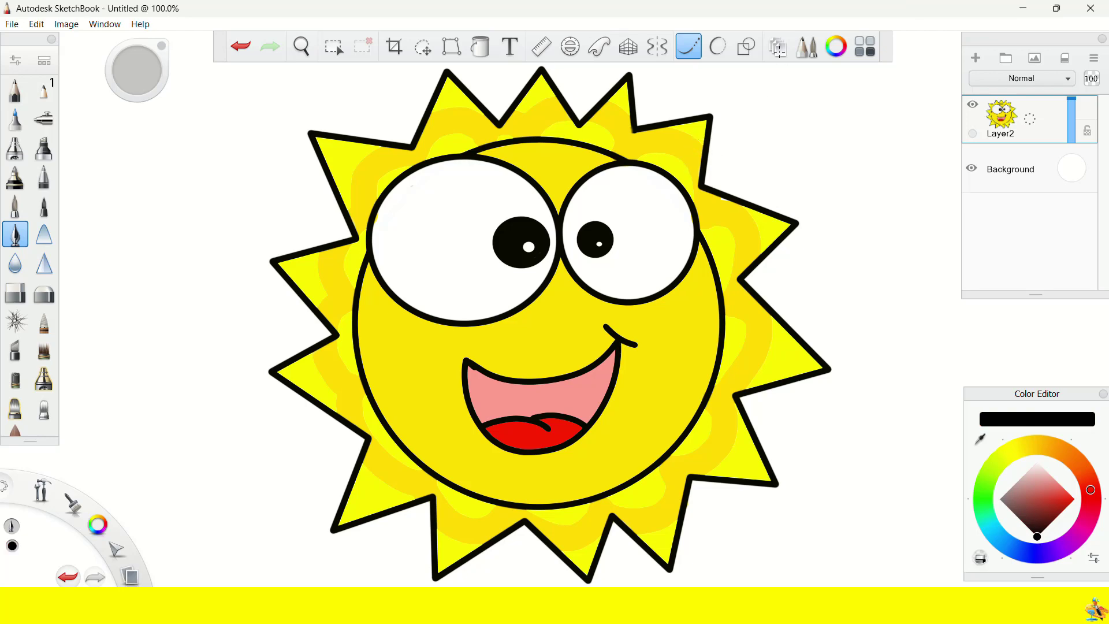
left_click(689, 46)
left_click_drag(700, 135, 727, 137)
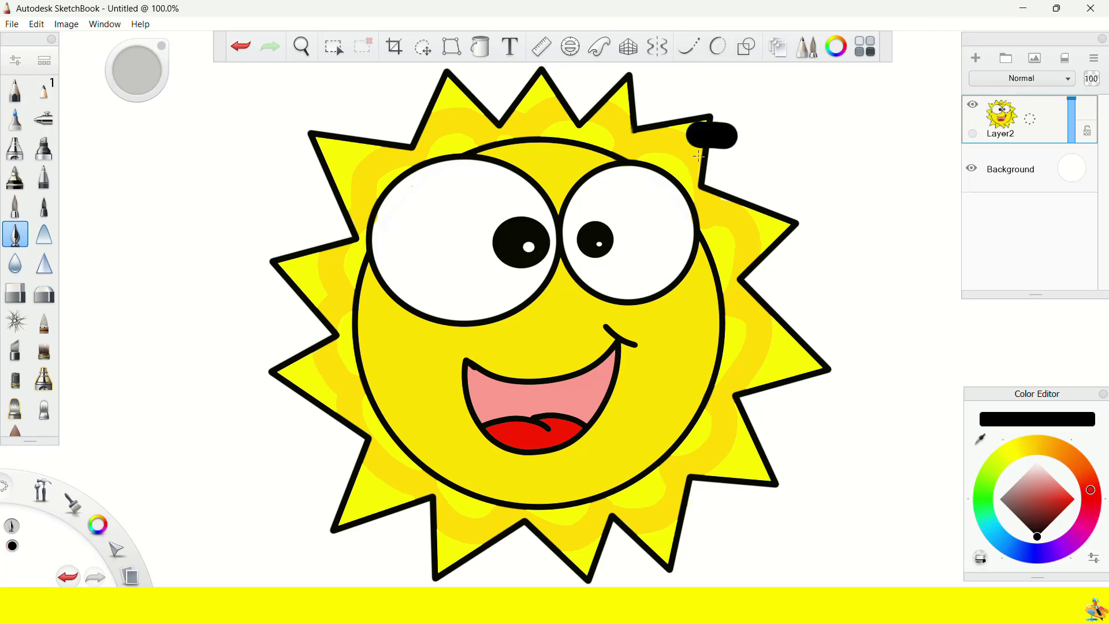
key("ctrl+z")
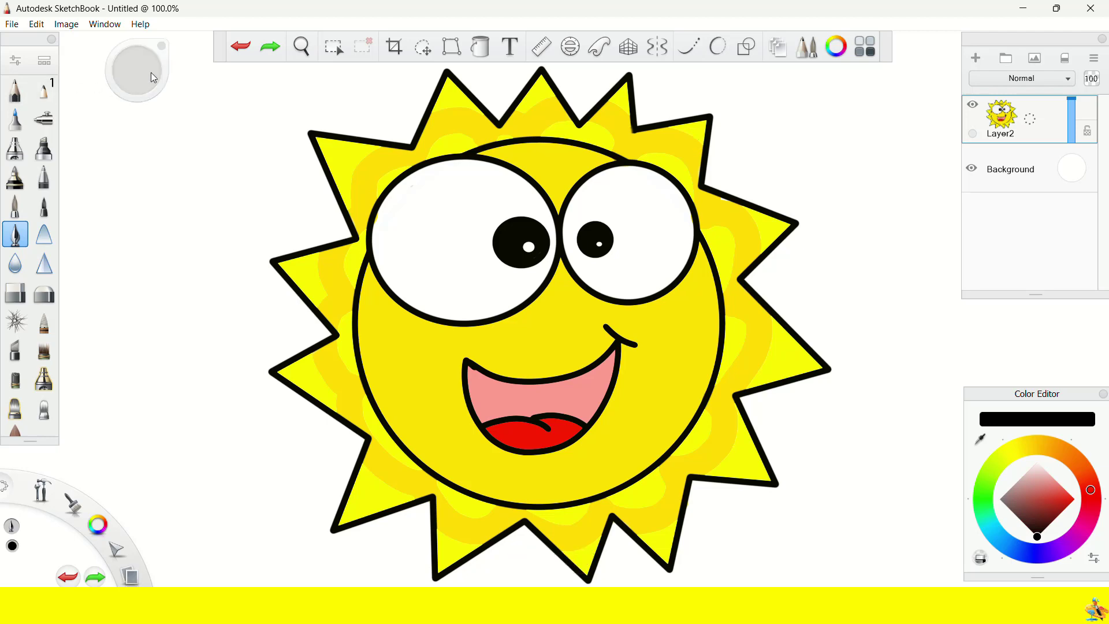
Step: Draw thin black paired hatch marks across several ray edges and small dot clusters inside other rays, undoing the last stroke
left_click_drag(702, 141, 729, 154)
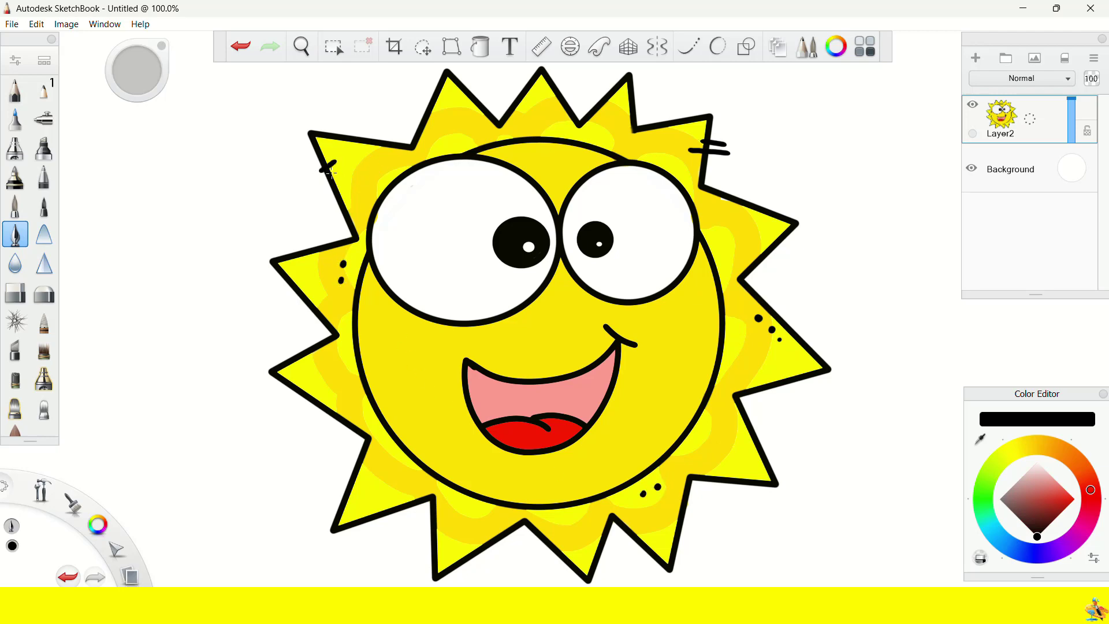
left_click_drag(322, 180, 337, 170)
left_click_drag(482, 92, 476, 105)
mouse_move(334, 408)
left_mouse_down()
mouse_move(326, 432)
mouse_move(342, 438)
left_mouse_up()
left_click_drag(570, 555, 562, 571)
left_click_drag(580, 552, 572, 565)
key("ctrl+z")
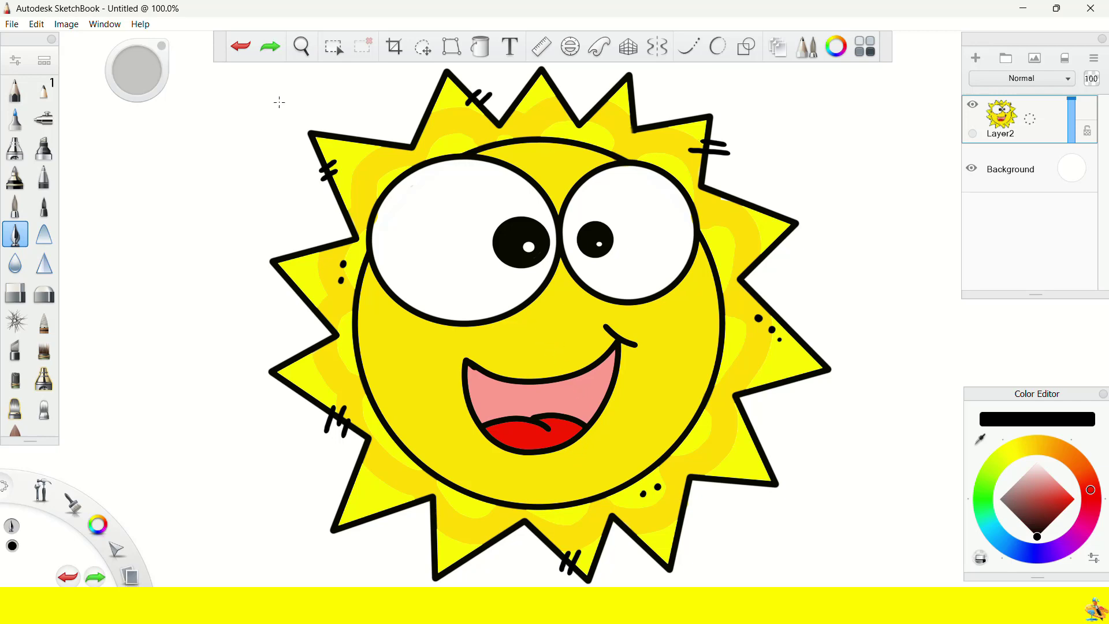